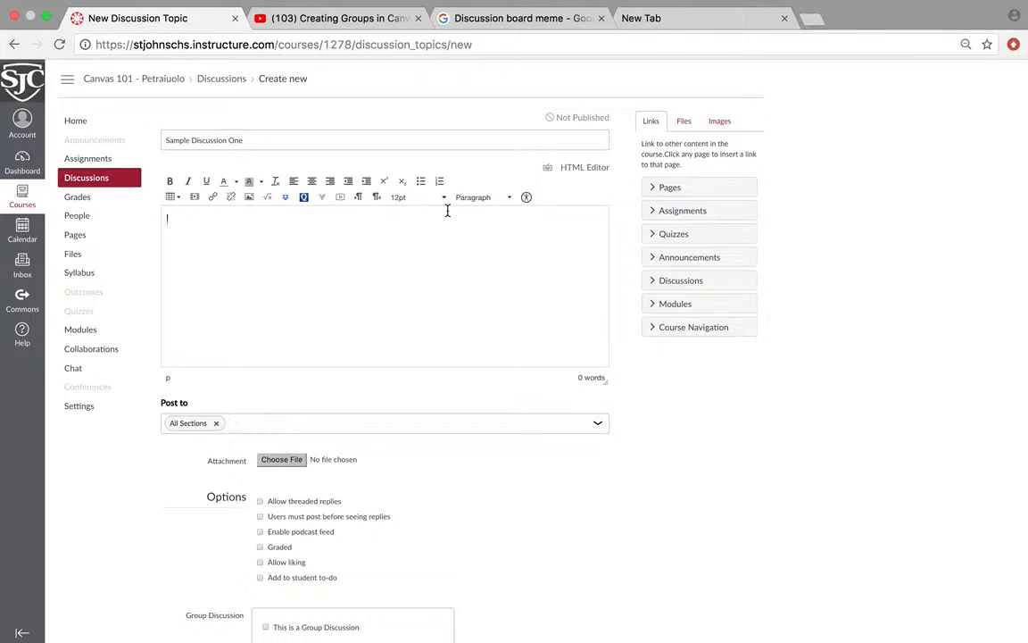
- Write "Please respond to the following prompt." as the opening paragraph of the discussion body
{"action": "type", "text": "Please respond to the following prompt"}
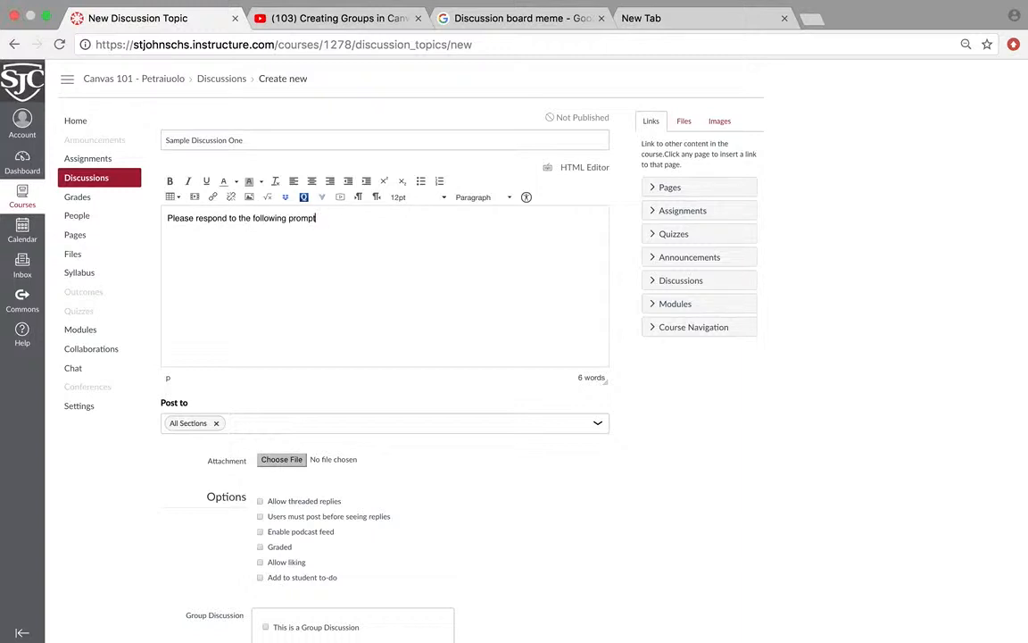
{"action": "type", "text": "."}
{"action": "key", "text": "Return"}
- Add the prompt "Which clean energy source should the United States invest in? Why?" as the second paragraph
{"action": "type", "text": "WHic"}
{"action": "key", "text": "BackSpace"}
{"action": "key", "text": "BackSpace"}
{"action": "key", "text": "BackSpace"}
{"action": "type", "text": "hich clean energy source"}
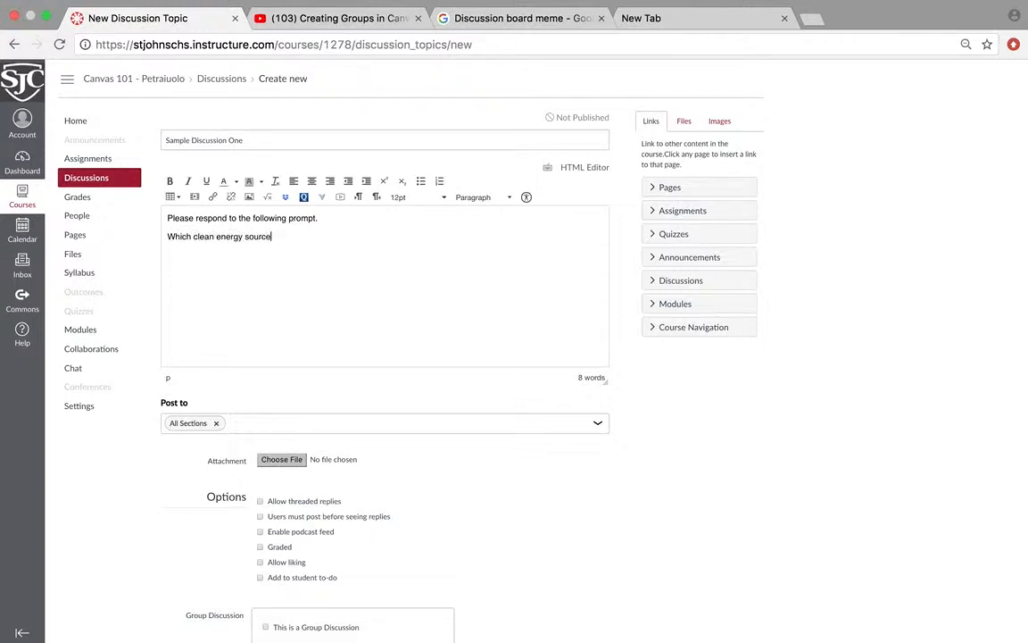
{"action": "type", "text": " should the y"}
{"action": "key", "text": "BackSpace"}
{"action": "type", "text": "United States invest"}
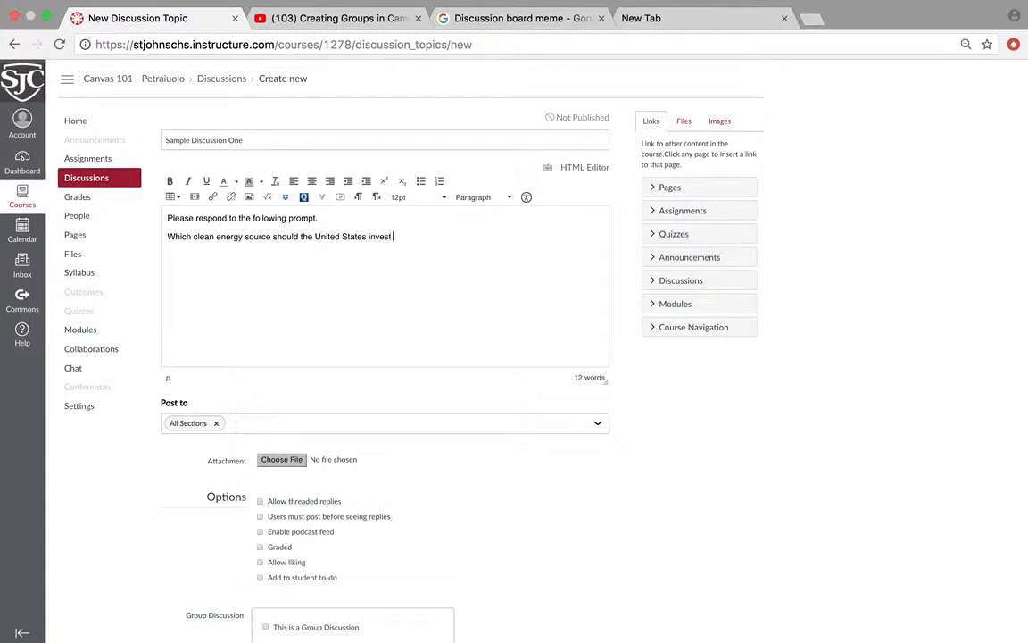
{"action": "type", "text": " in? WH"}
{"action": "type", "text": "hy?"}
- Below a blank line, add "Criteria for Grading:" followed on the next line by "Please write in paragraph form, citing all arguments"
{"action": "key", "text": "Return"}
{"action": "key", "text": "Return"}
{"action": "type", "text": "Criteria for Grading: "}
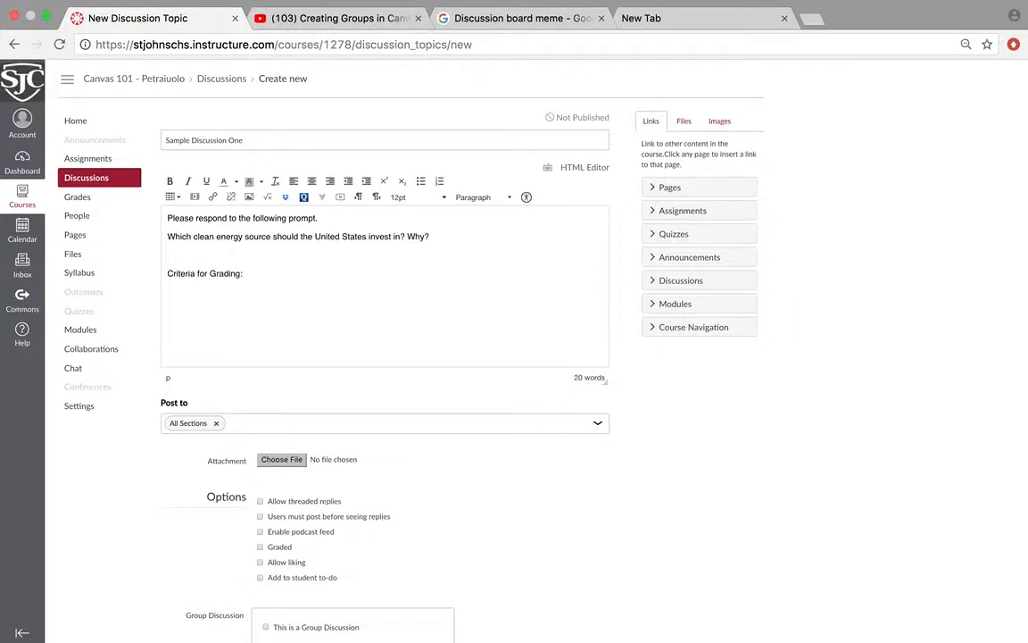
{"action": "type", "text": "Please write in paragraph"}
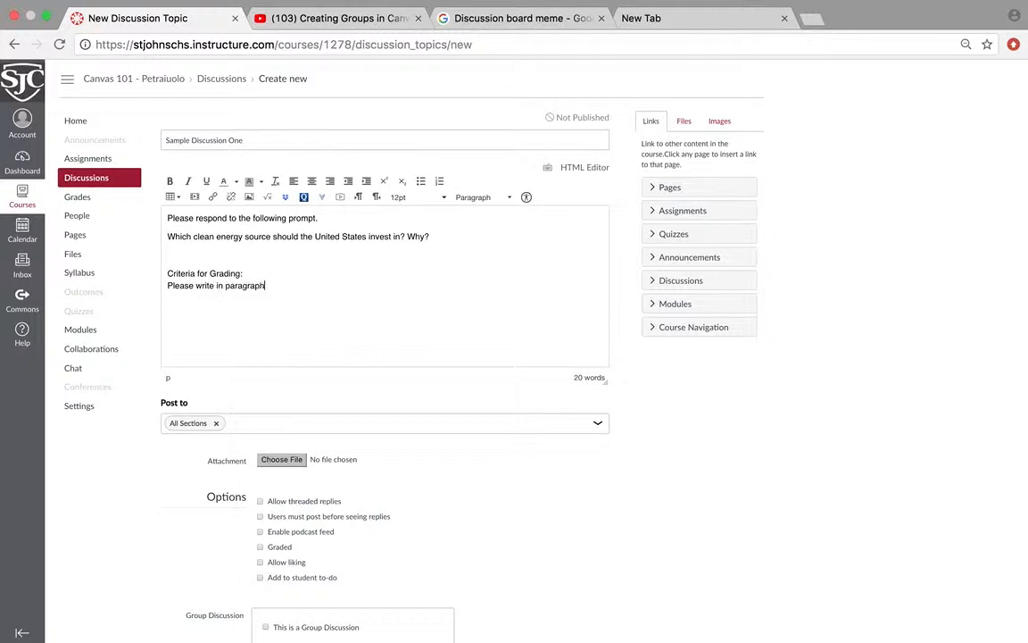
{"action": "type", "text": " form, citing all arguments"}
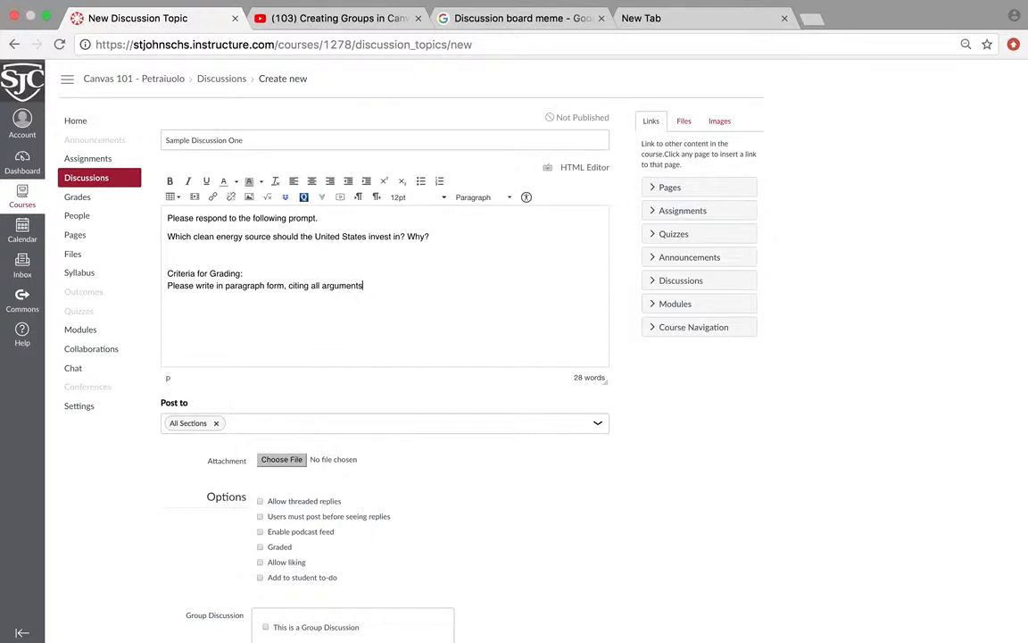
- Continue the criteria with "Then respond to atleast two of your peers before the end of the week."
{"action": "type", "text": ". Then respond to atleas"}
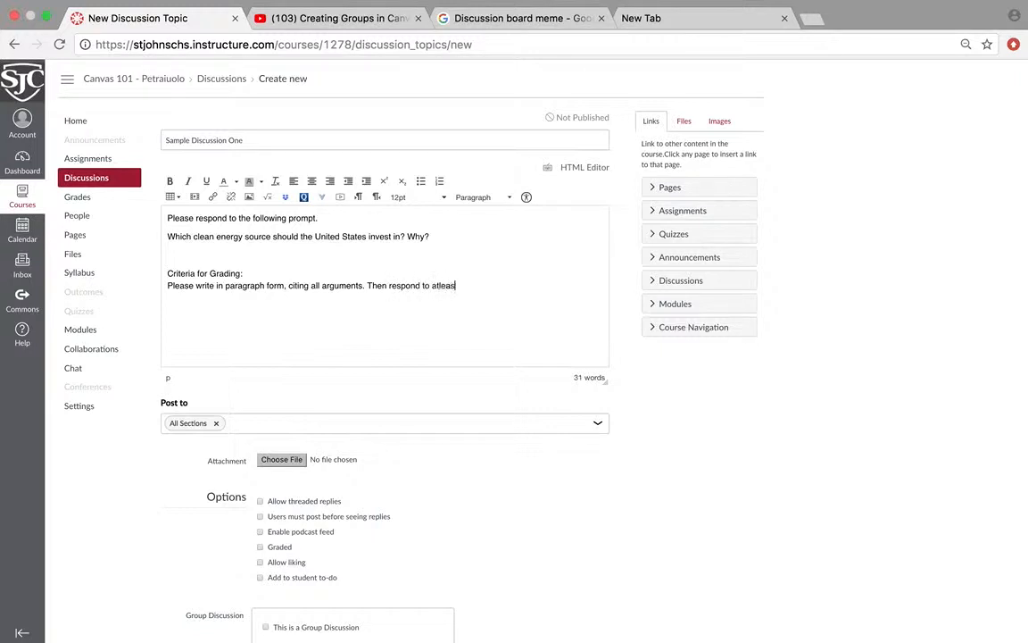
{"action": "type", "text": "t two of your peers before the en"}
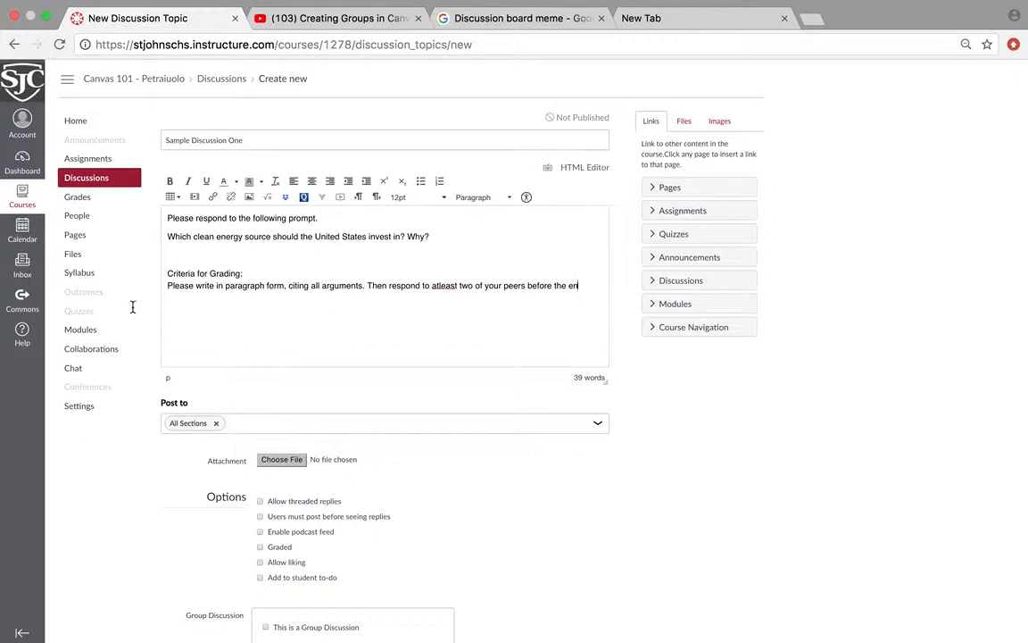
{"action": "type", "text": "d of the weke"}
{"action": "key", "text": "BackSpace"}
{"action": "key", "text": "BackSpace"}
{"action": "type", "text": "ek. Post your "}
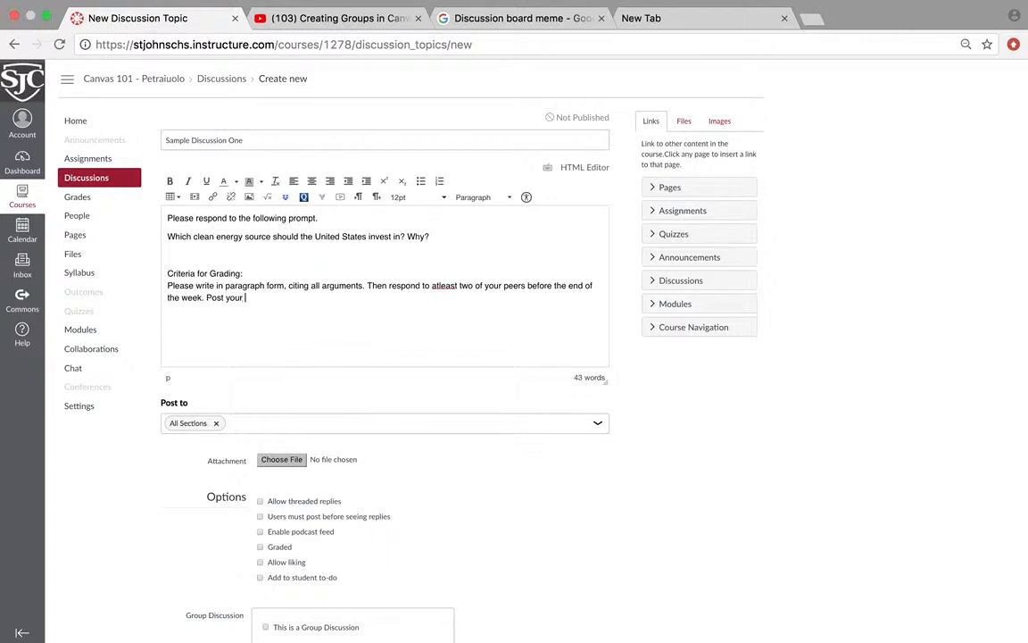
- Finish the criteria with "Post your opinion by Wednesday at midnight." and correct the misspelled "atleast" to "at least"
{"action": "type", "text": "opion"}
{"action": "key", "text": "BackSpace"}
{"action": "key", "text": "BackSpace"}
{"action": "key", "text": "BackSpace"}
{"action": "type", "text": "inion by Wednesday at midnight."}
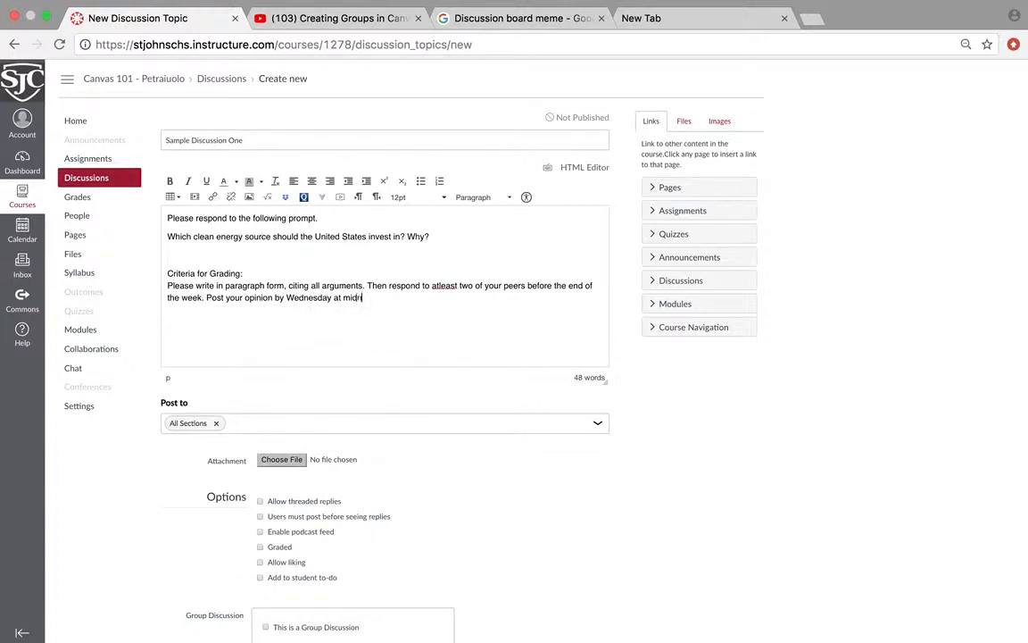
{"action": "right_click", "coordinate": [446, 286]}
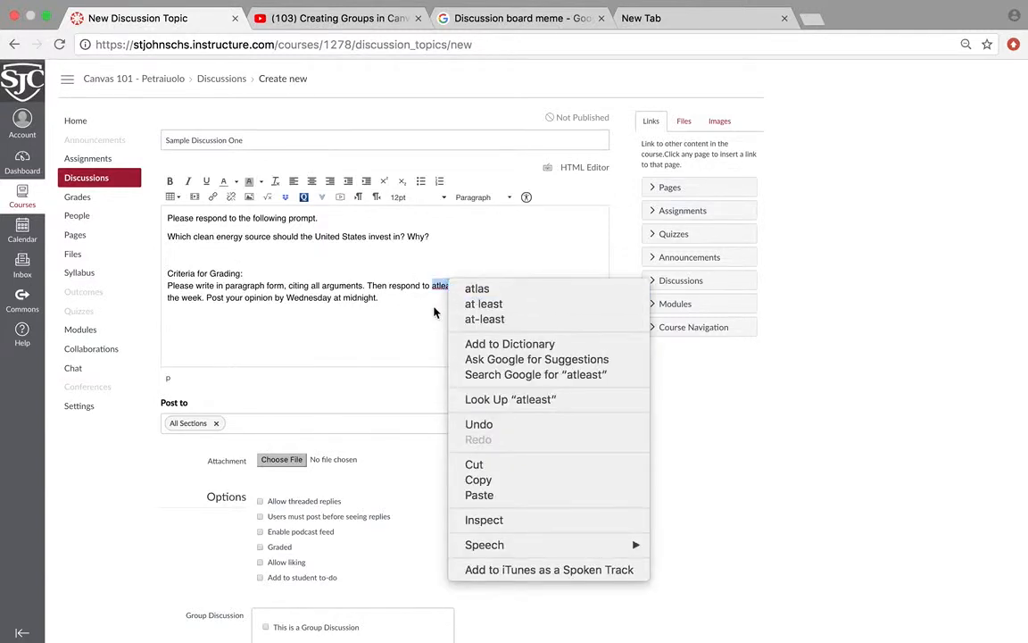
{"action": "left_click", "coordinate": [464, 305]}
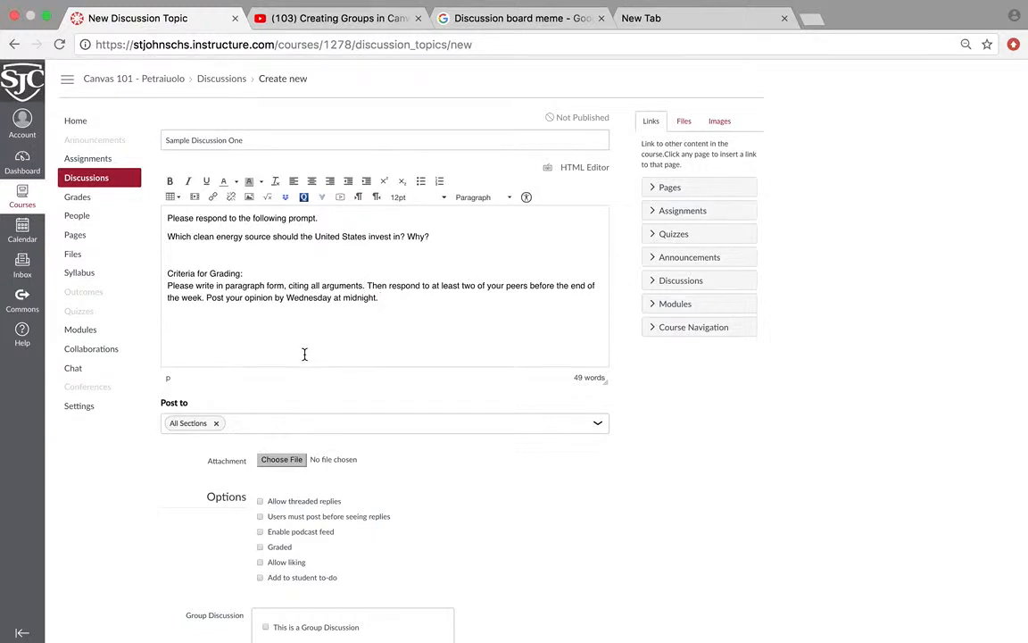
- Allow threaded replies, require users to post before seeing replies, and make the discussion graded
{"action": "scroll", "coordinate": [304, 354], "scroll_direction": "down", "scroll_amount": 1}
{"action": "scroll", "coordinate": [304, 354], "scroll_direction": "up", "scroll_amount": 1}
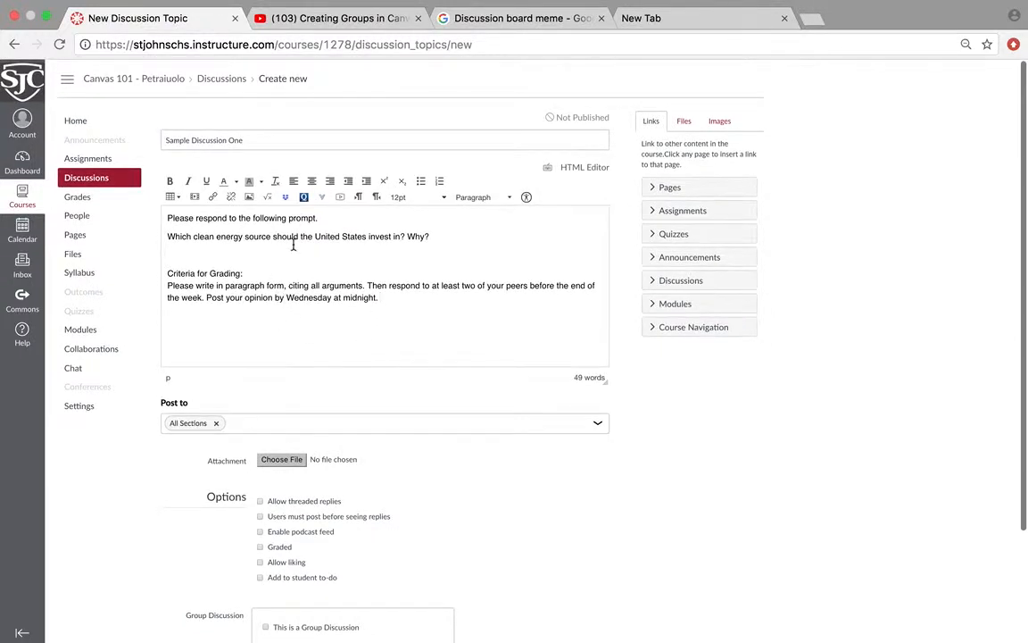
{"action": "scroll", "coordinate": [531, 342], "scroll_direction": "down", "scroll_amount": 3}
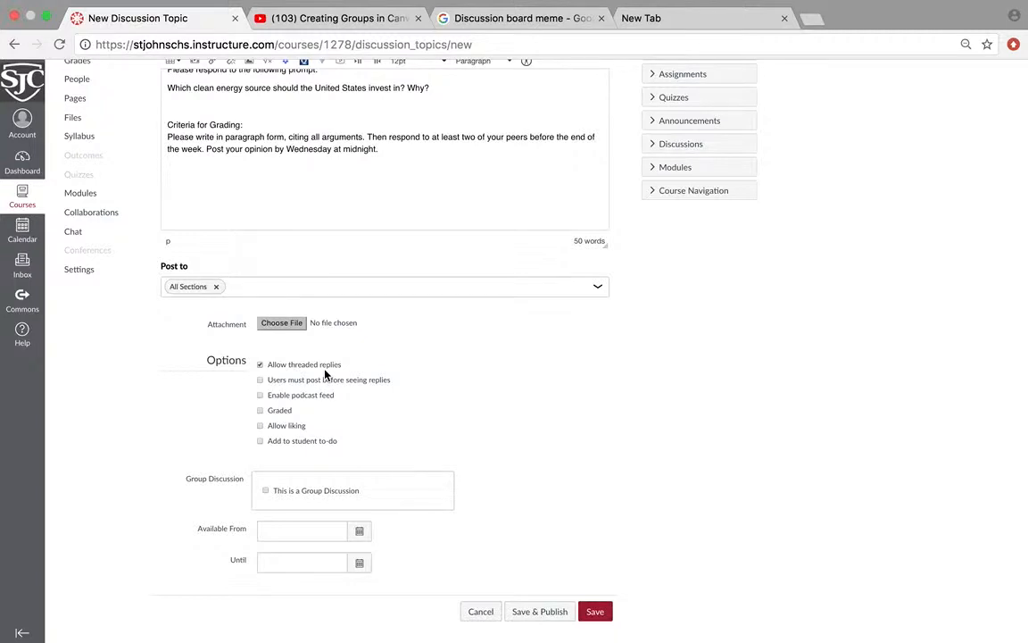
{"action": "left_click", "coordinate": [261, 382]}
{"action": "left_click", "coordinate": [260, 381]}
{"action": "left_click", "coordinate": [260, 411]}
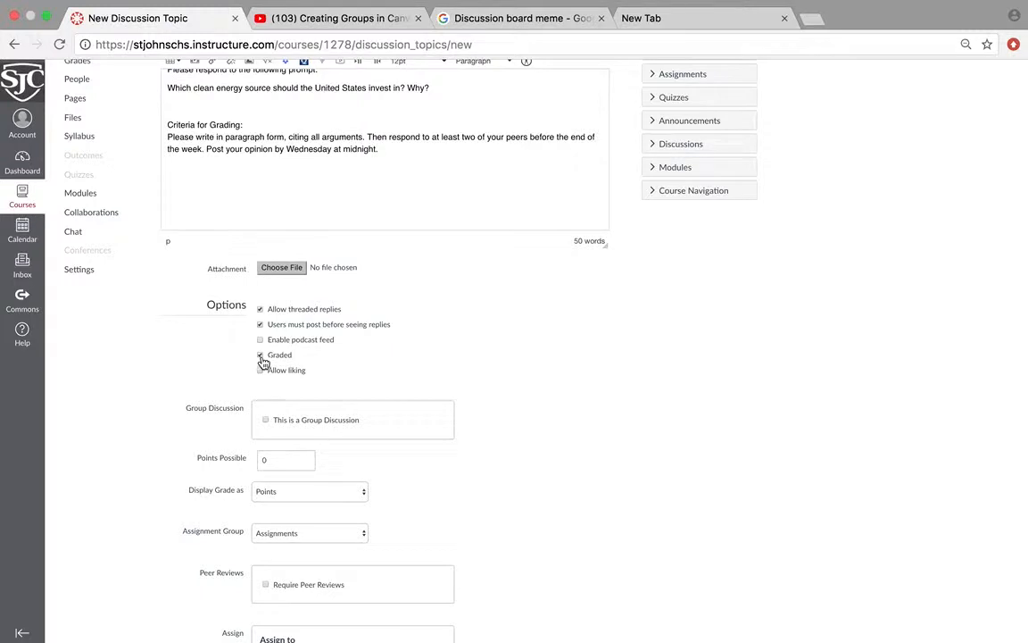
- Set the points possible for the graded discussion to 5
{"action": "scroll", "coordinate": [340, 422], "scroll_direction": "down", "scroll_amount": 3}
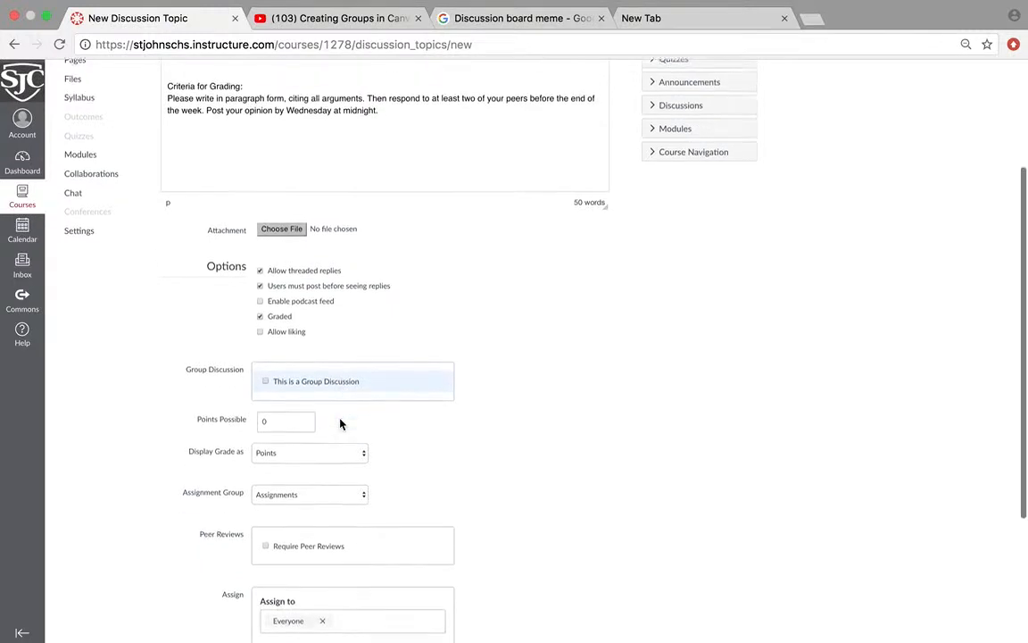
{"action": "scroll", "coordinate": [340, 424], "scroll_direction": "down", "scroll_amount": 1}
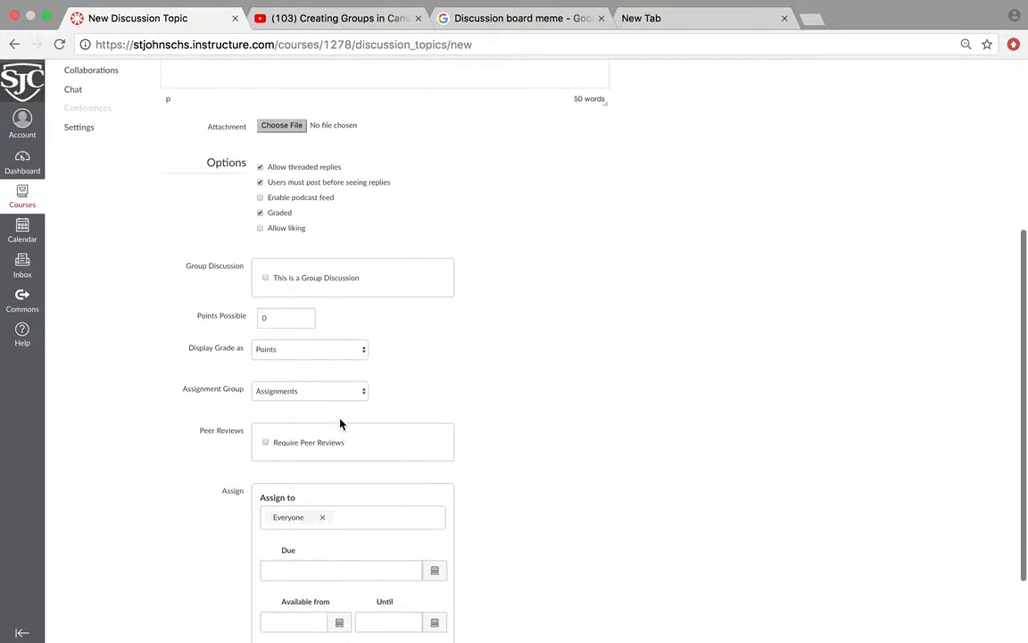
{"action": "double_click", "coordinate": [268, 318]}
{"action": "type", "text": "5"}
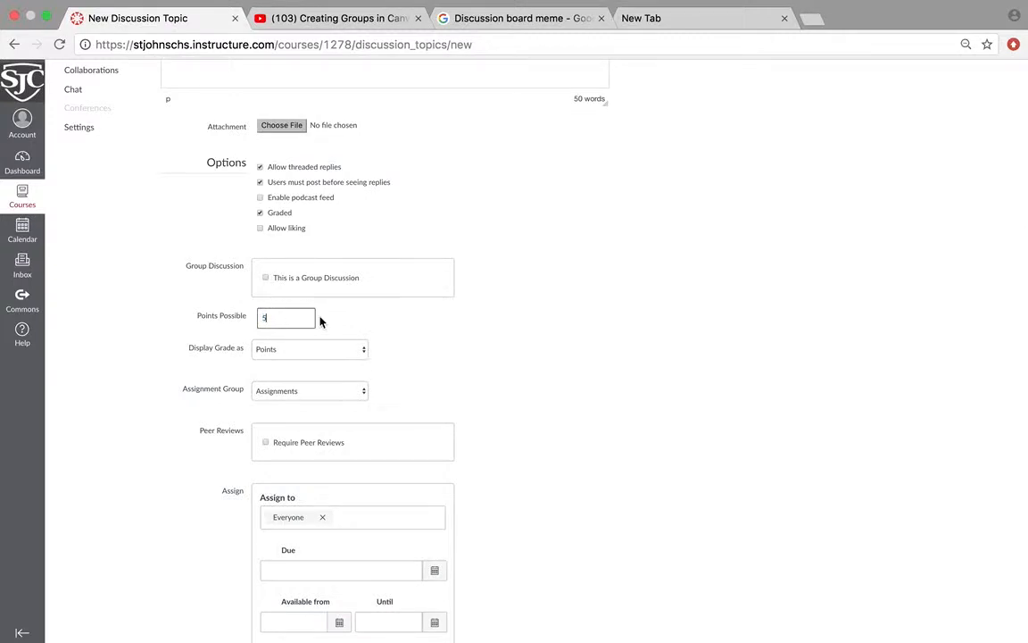
{"action": "left_click", "coordinate": [486, 322]}
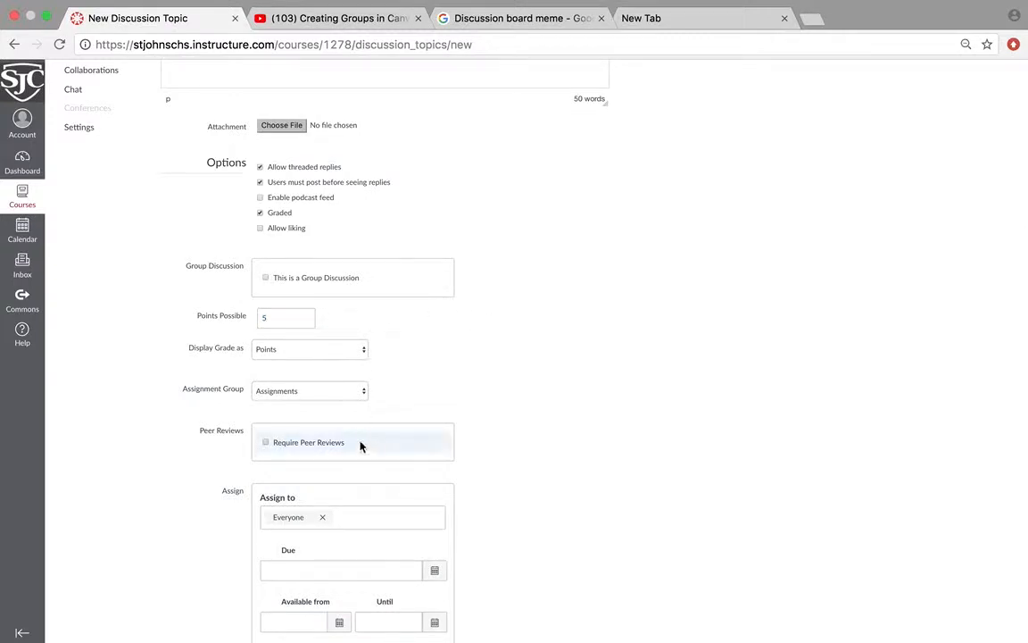
- Set the discussion's due date for everyone to March 31, 2019 at 11:59pm
{"action": "scroll", "coordinate": [558, 426], "scroll_direction": "down", "scroll_amount": 1}
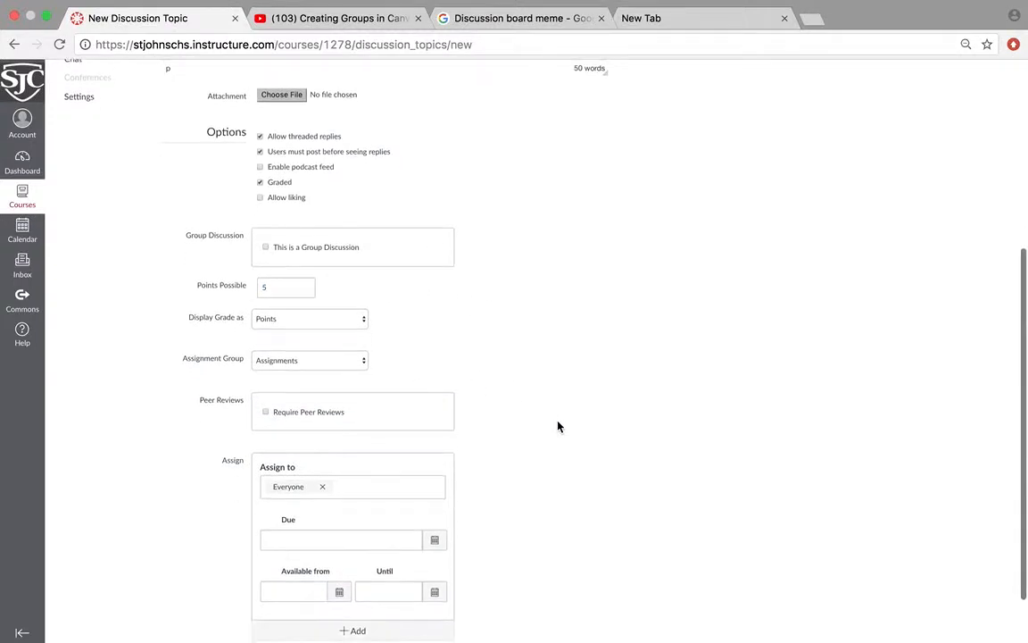
{"action": "scroll", "coordinate": [384, 384], "scroll_direction": "down", "scroll_amount": 1}
{"action": "scroll", "coordinate": [361, 379], "scroll_direction": "down", "scroll_amount": 1}
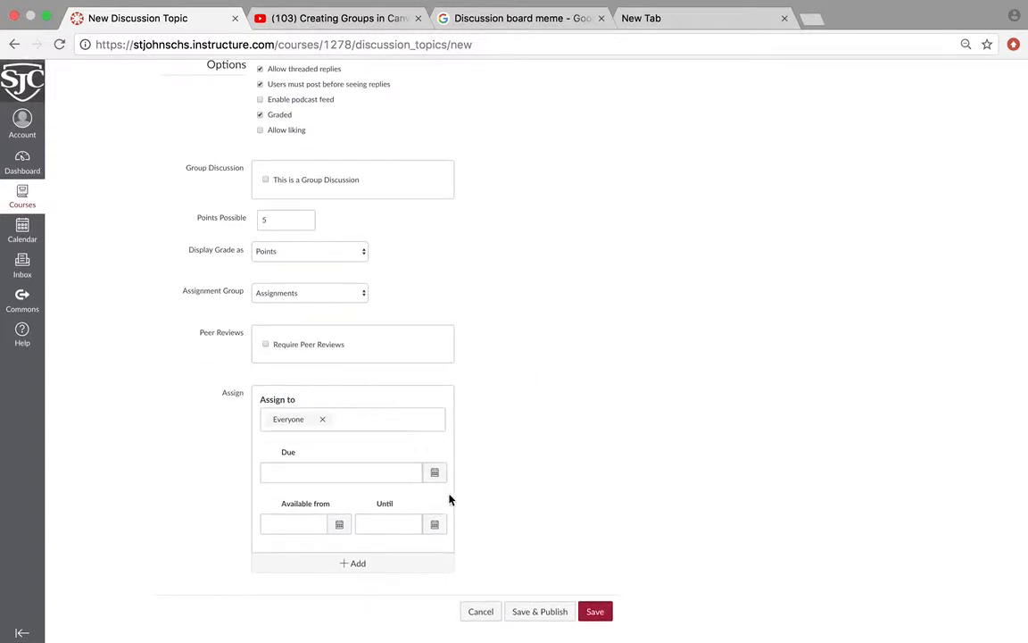
{"action": "left_click", "coordinate": [435, 473]}
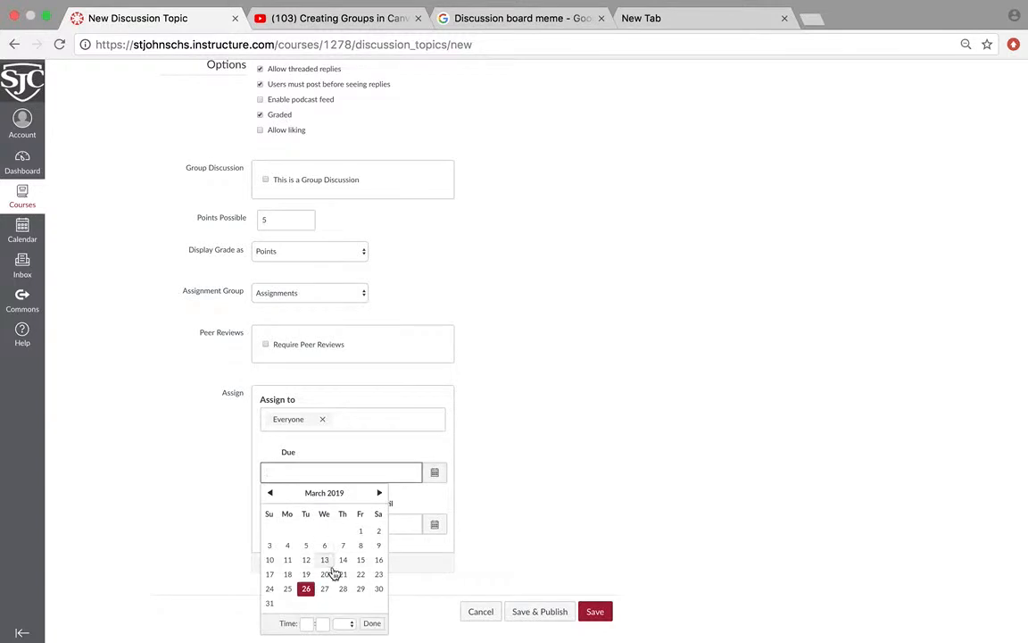
{"action": "left_click", "coordinate": [270, 604]}
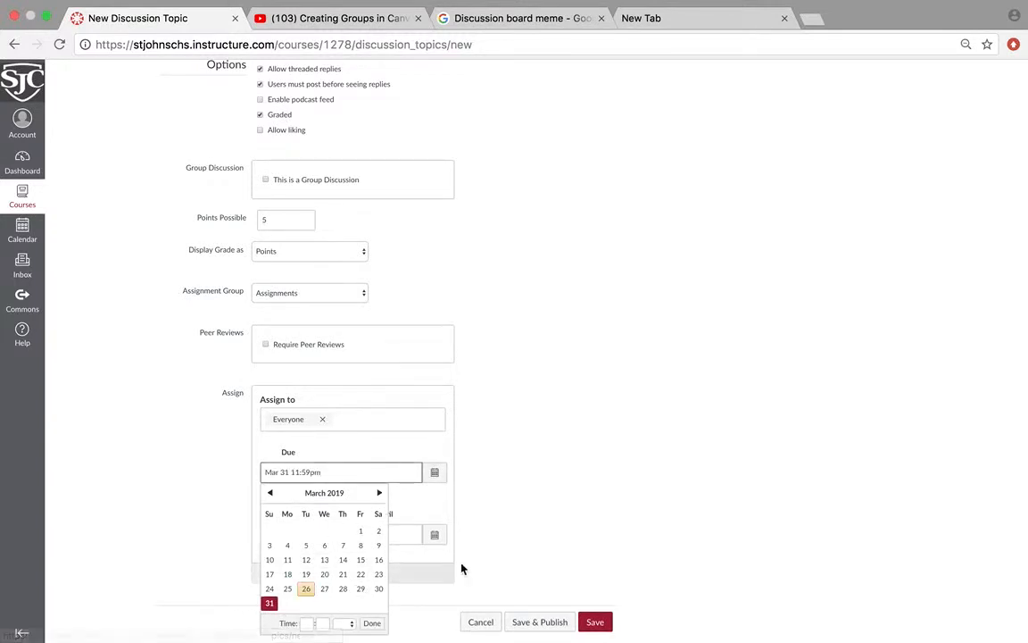
{"action": "left_click", "coordinate": [602, 506]}
{"action": "scroll", "coordinate": [603, 507], "scroll_direction": "down", "scroll_amount": 1}
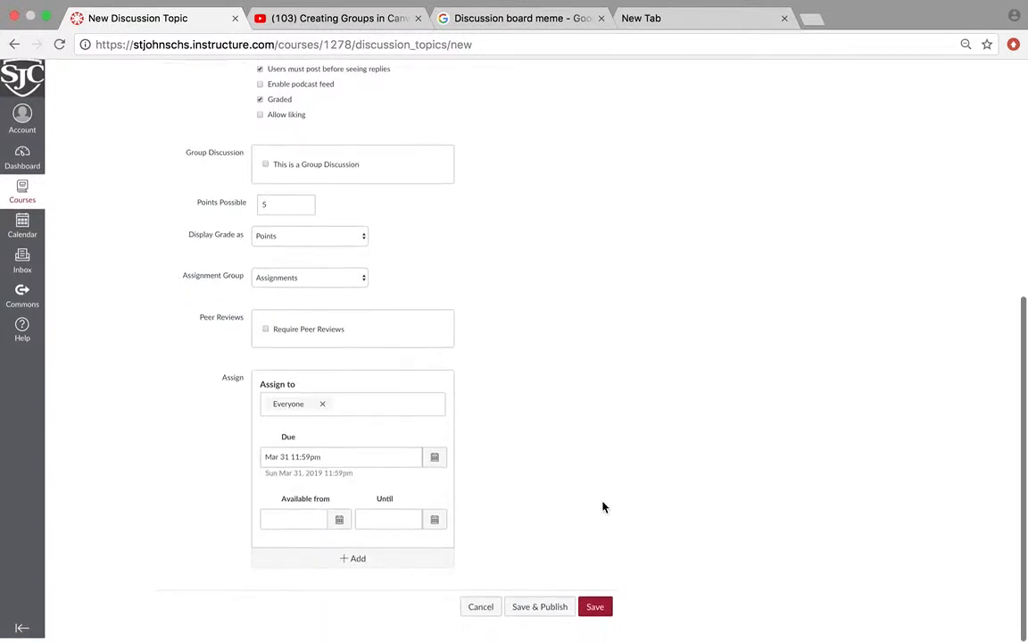
- Try making this a group discussion with a new group set "Discussion Groups 1" that splits students into groups
{"action": "scroll", "coordinate": [510, 574], "scroll_direction": "up", "scroll_amount": 3}
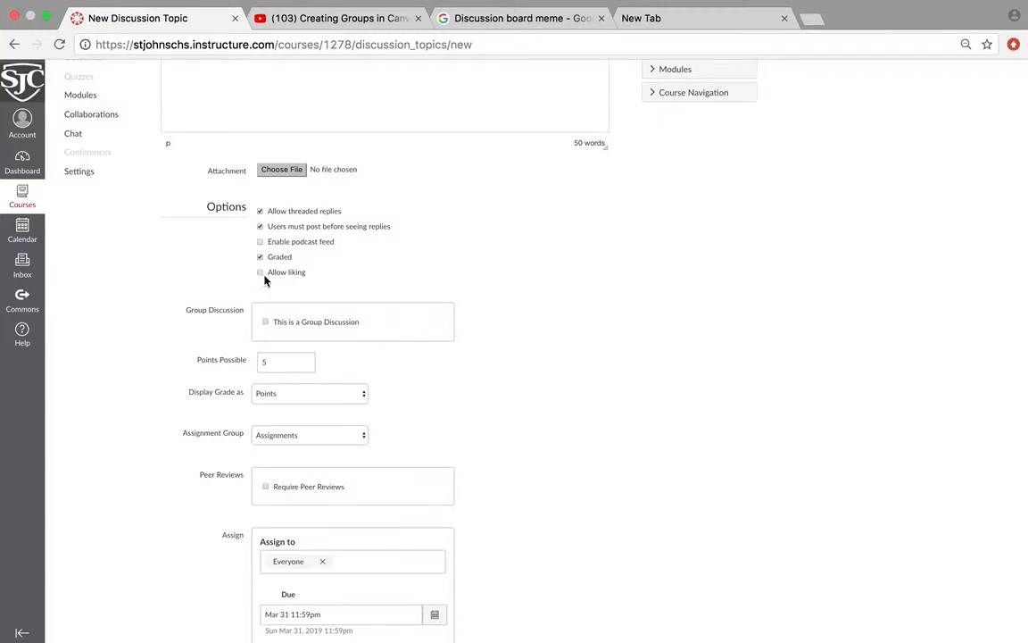
{"action": "scroll", "coordinate": [452, 439], "scroll_direction": "down", "scroll_amount": 3}
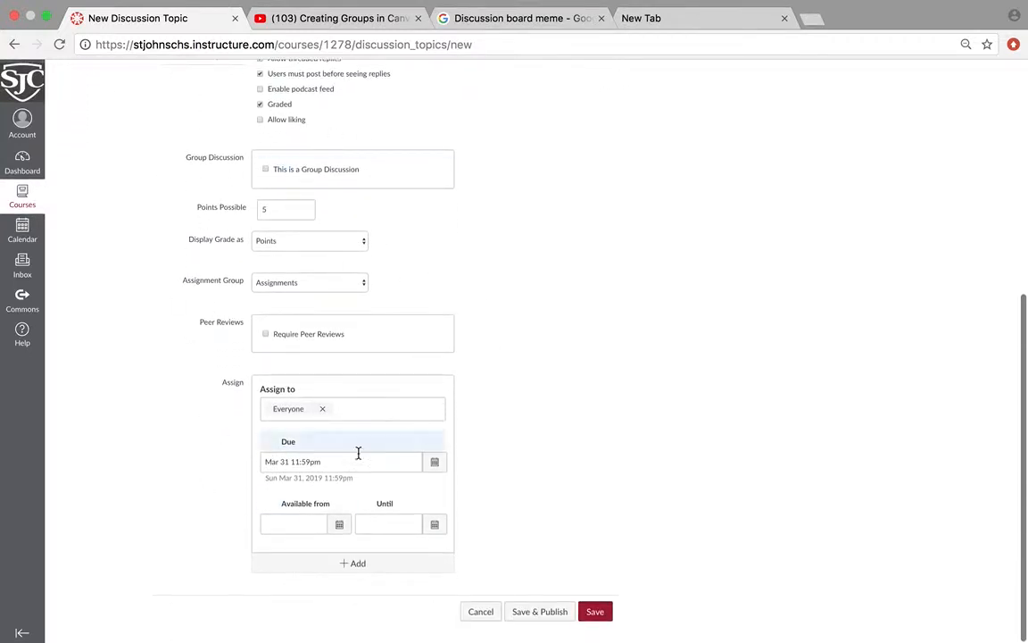
{"action": "scroll", "coordinate": [321, 456], "scroll_direction": "up", "scroll_amount": 3}
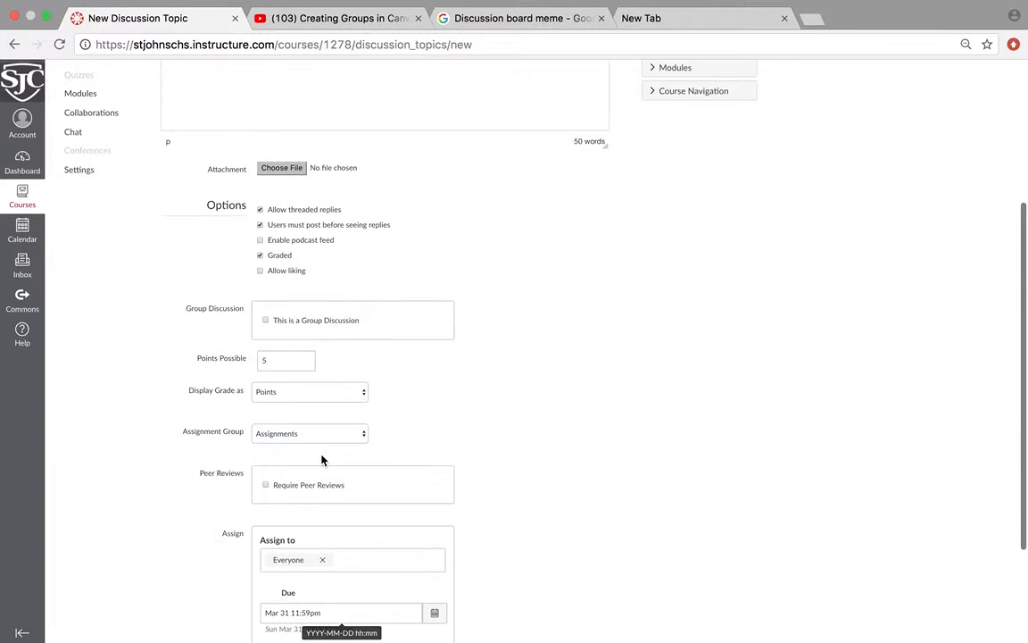
{"action": "left_click", "coordinate": [265, 321]}
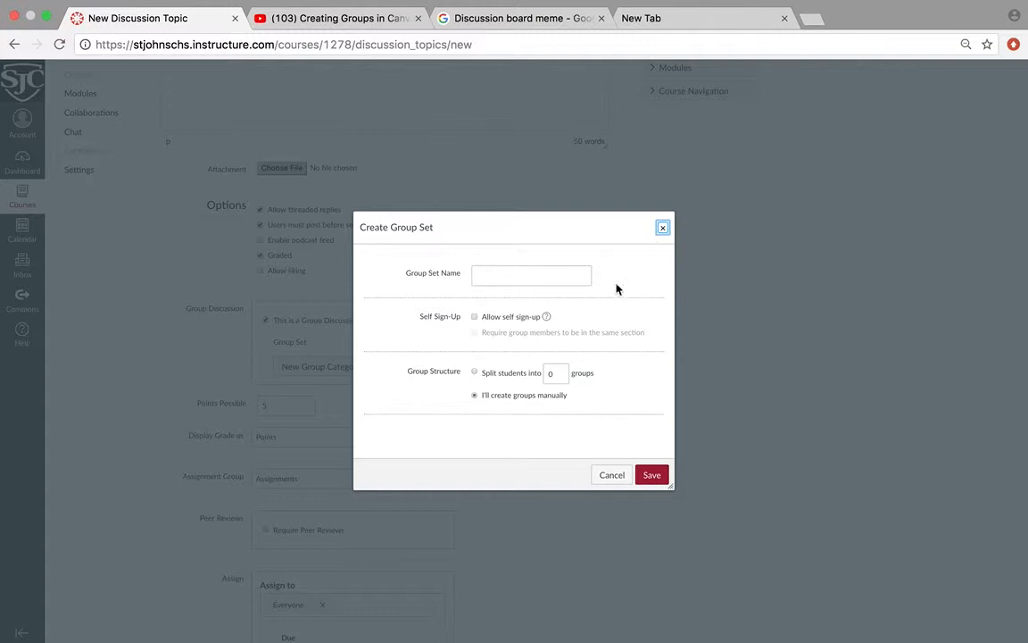
{"action": "left_click", "coordinate": [505, 280]}
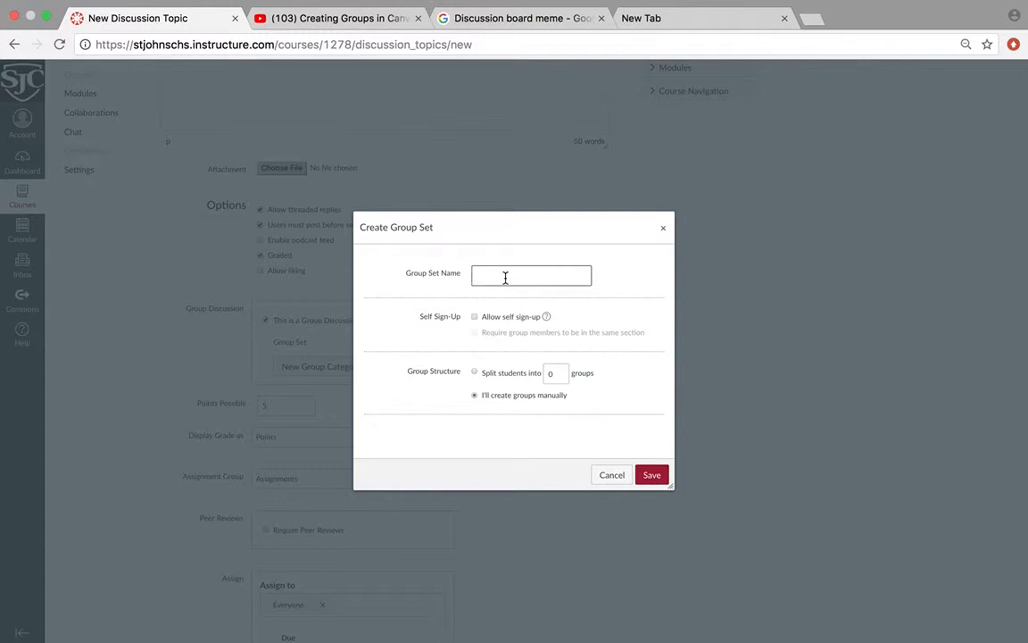
{"action": "type", "text": "Discussion Groups 1"}
{"action": "left_click", "coordinate": [479, 376]}
{"action": "scroll", "coordinate": [564, 396], "scroll_direction": "down", "scroll_amount": 3}
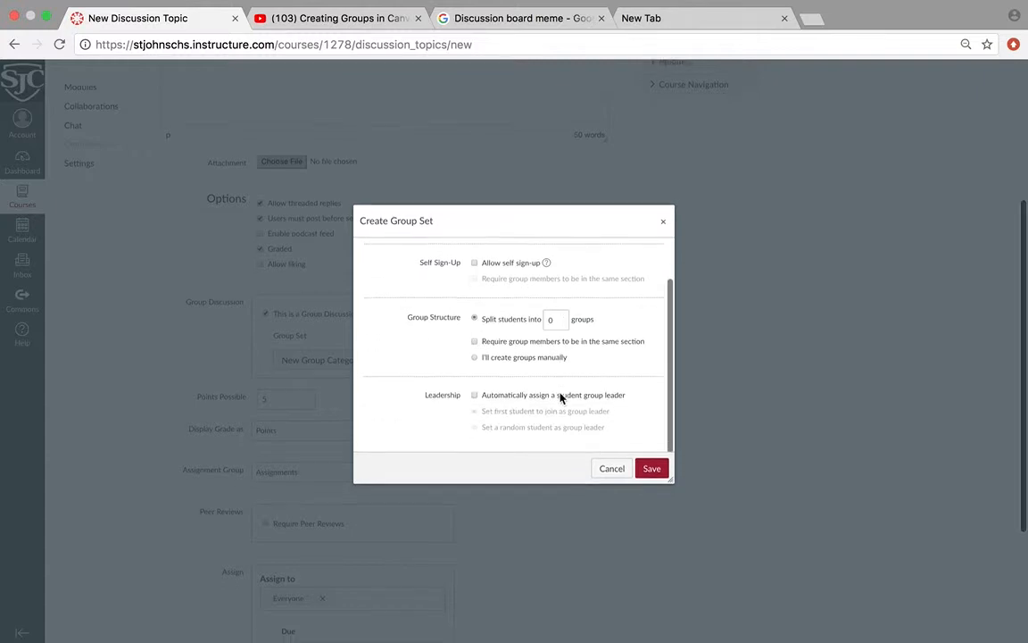
- Set 9 groups with members required in the same section, and discard the group set along with the group discussion option
{"action": "left_click", "coordinate": [565, 309]}
{"action": "left_click", "coordinate": [563, 308]}
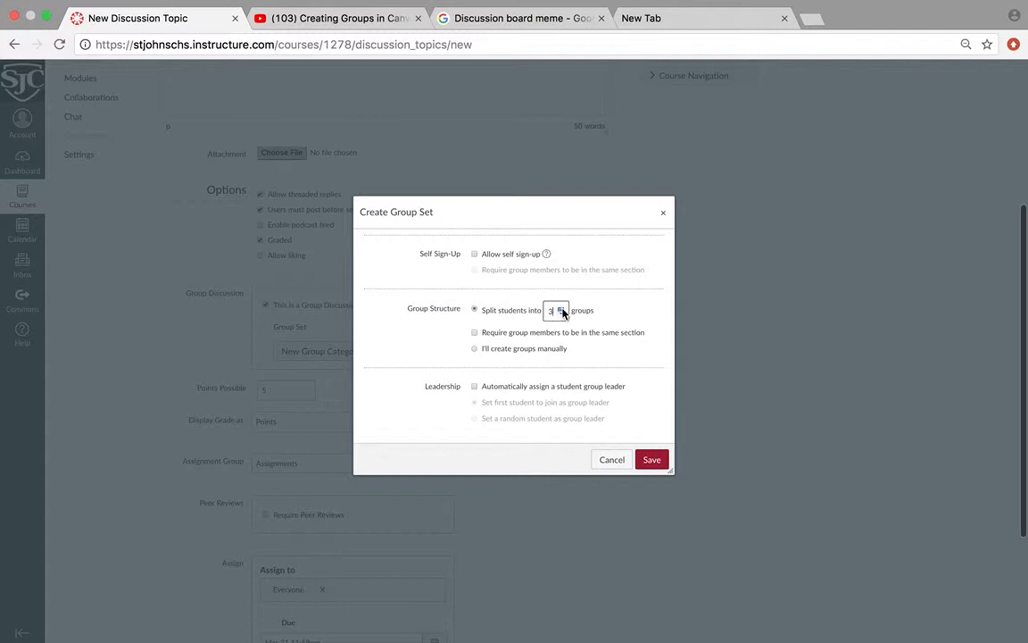
{"action": "left_click", "coordinate": [563, 308]}
{"action": "left_click", "coordinate": [563, 308]}
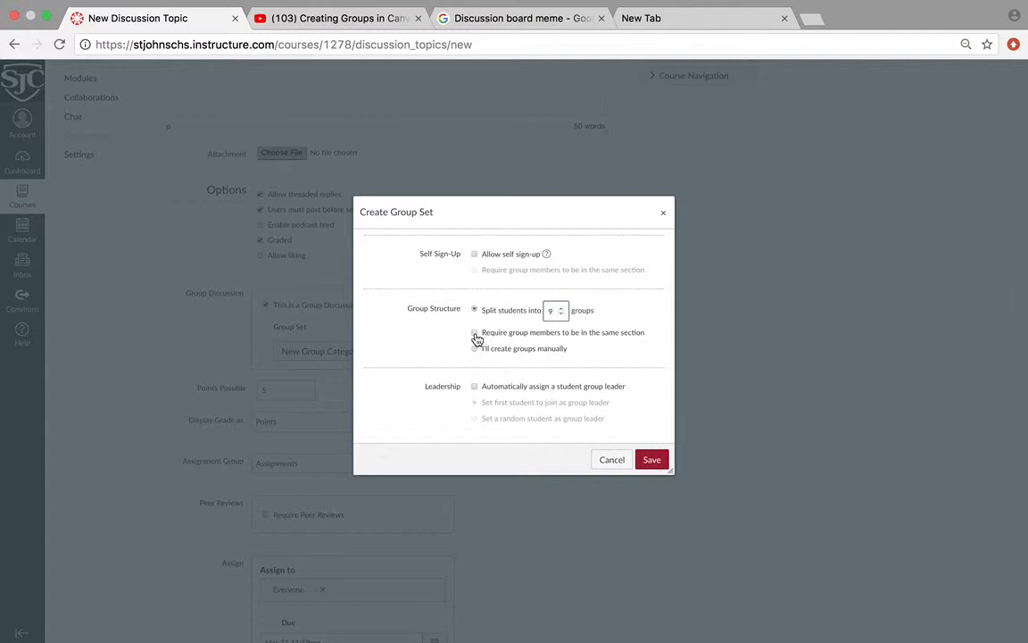
{"action": "left_click", "coordinate": [475, 333]}
{"action": "left_click", "coordinate": [609, 460]}
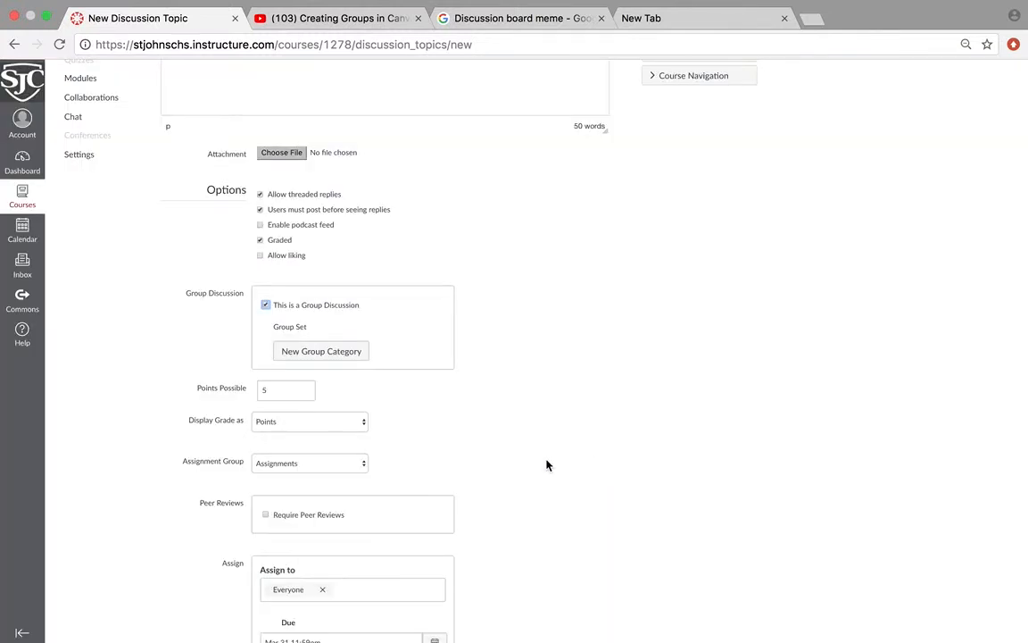
{"action": "left_click", "coordinate": [265, 305]}
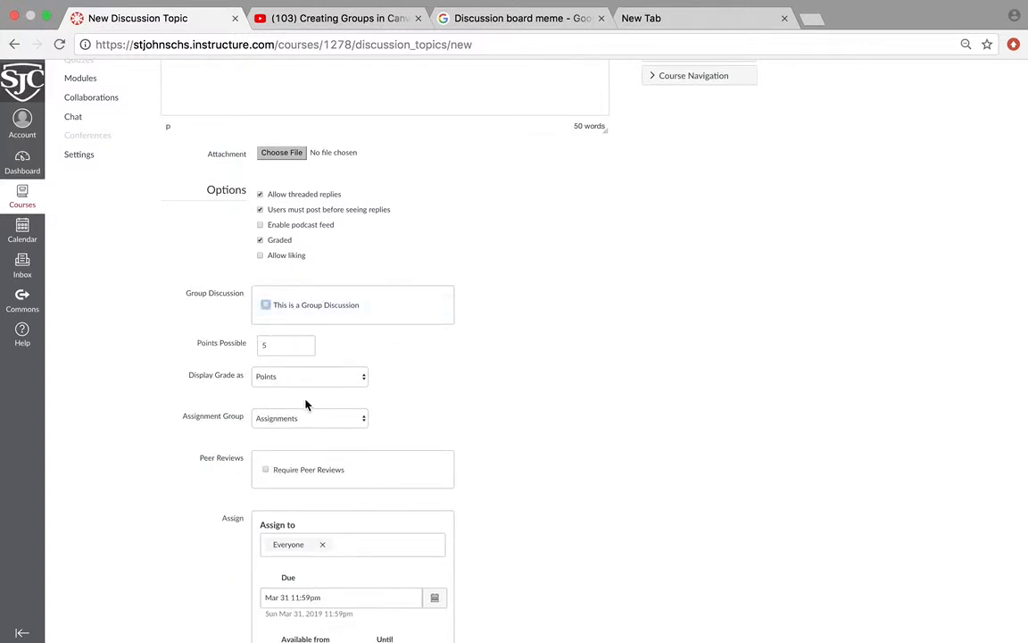
{"action": "scroll", "coordinate": [295, 392], "scroll_direction": "up", "scroll_amount": 1}
{"action": "scroll", "coordinate": [286, 375], "scroll_direction": "down", "scroll_amount": 2}
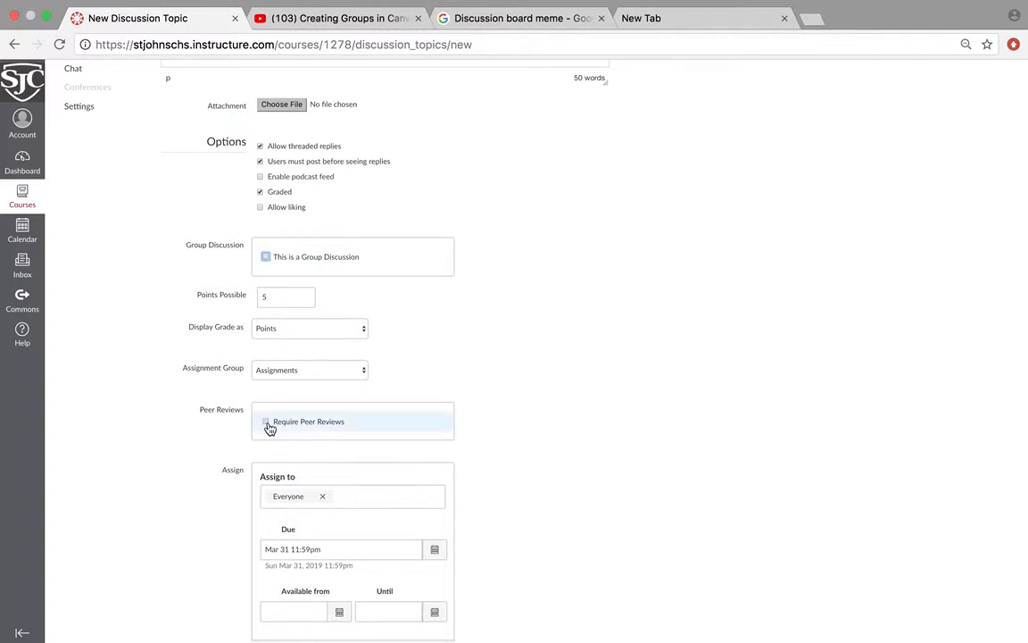
- Delete the discussion's clean energy question, grading criteria and opening instruction, keeping only the first word "Please"
{"action": "scroll", "coordinate": [347, 302], "scroll_direction": "up", "scroll_amount": 3}
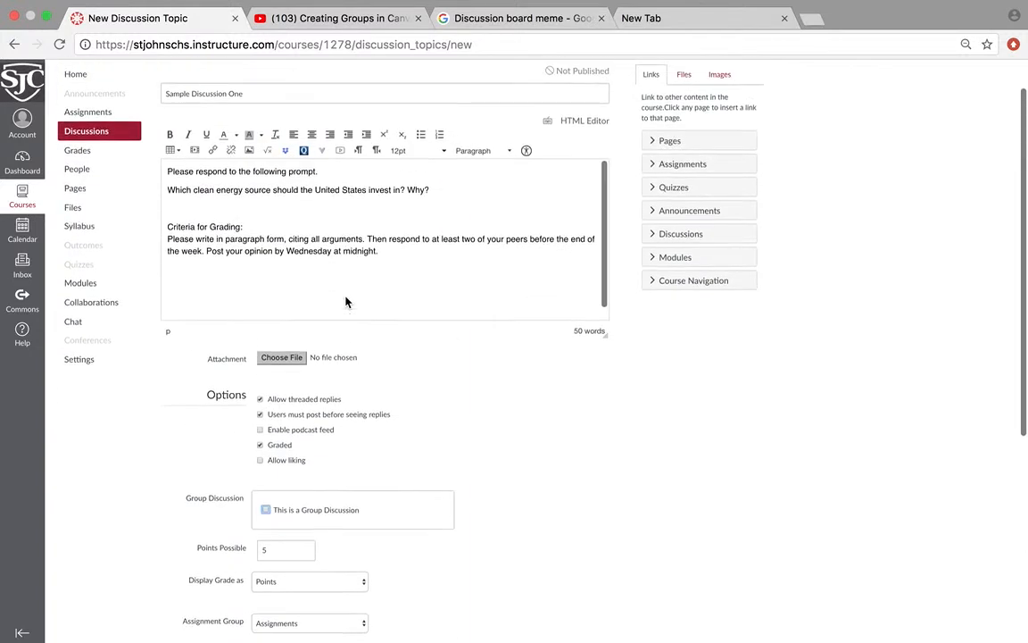
{"action": "scroll", "coordinate": [347, 301], "scroll_direction": "up", "scroll_amount": 1}
{"action": "left_click", "coordinate": [387, 298]}
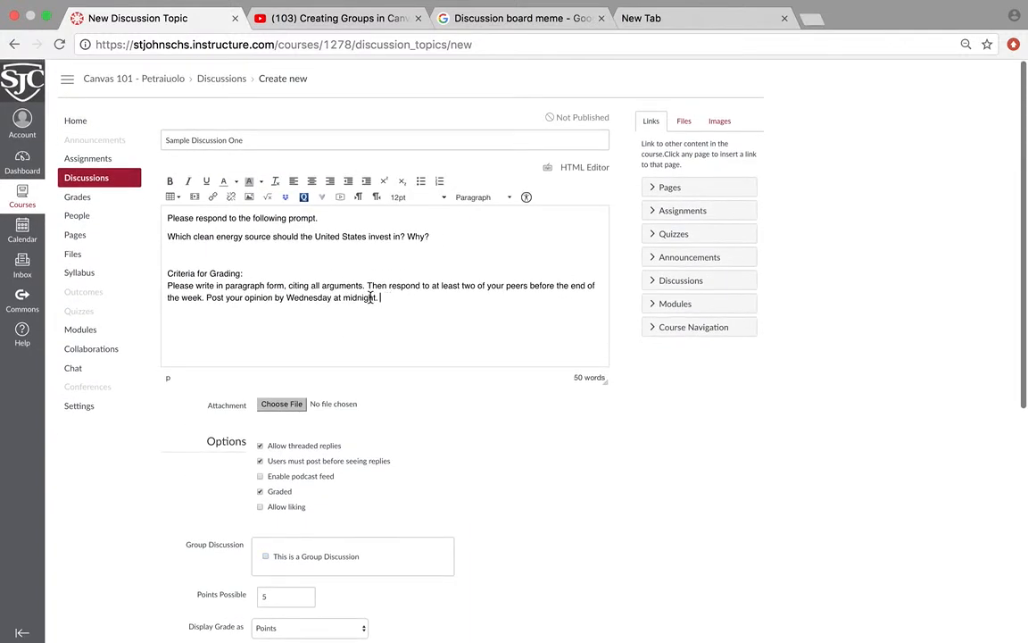
{"action": "left_click_drag", "start_coordinate": [379, 297], "coordinate": [124, 231]}
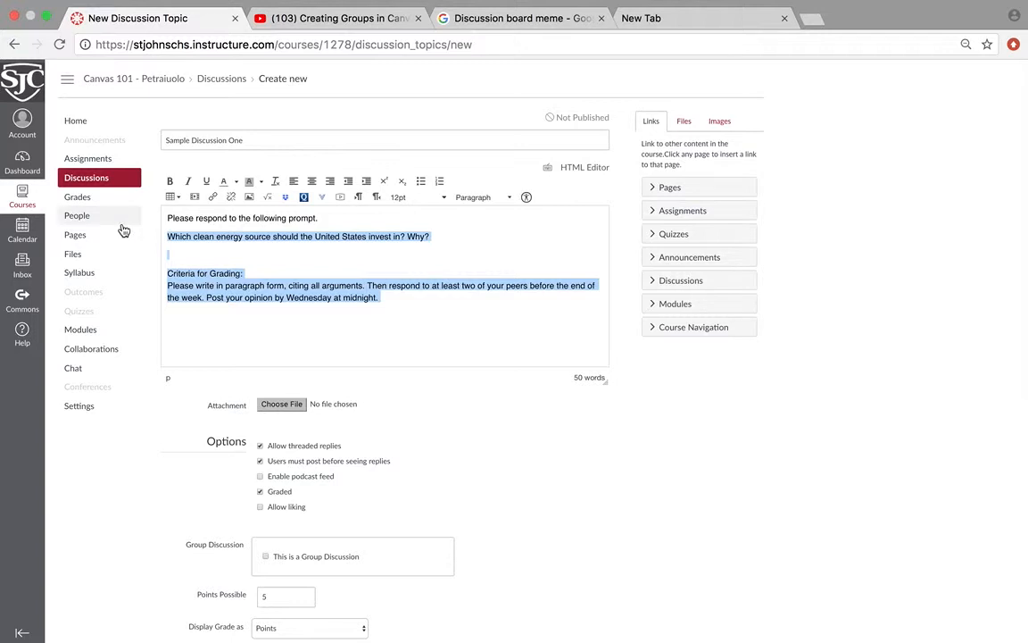
{"action": "key", "text": "BackSpace"}
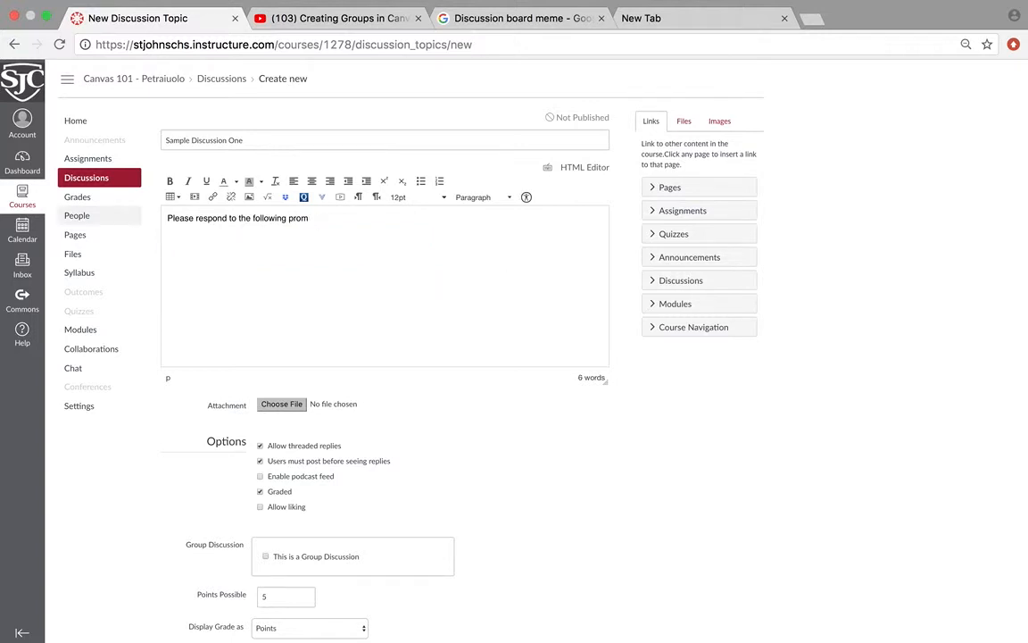
{"action": "key", "text": "BackSpace"}
{"action": "key", "text": "BackSpace"}
{"action": "key", "text": "BackSpace"}
{"action": "key", "text": "BackSpace"}
{"action": "key", "text": "BackSpace"}
{"action": "key", "text": "BackSpace"}
{"action": "key", "text": "BackSpace"}
{"action": "key", "text": "BackSpace"}
{"action": "key", "text": "BackSpace"}
{"action": "key", "text": "BackSpace"}
{"action": "key", "text": "BackSpace"}
{"action": "key", "text": "BackSpace"}
{"action": "key", "text": "BackSpace"}
{"action": "key", "text": "BackSpace"}
{"action": "key", "text": "BackSpace"}
{"action": "key", "text": "BackSpace"}
{"action": "key", "text": "BackSpace"}
{"action": "key", "text": "BackSpace"}
{"action": "key", "text": "BackSpace"}
{"action": "key", "text": "BackSpace"}
{"action": "key", "text": "BackSpace"}
{"action": "key", "text": "BackSpace"}
{"action": "key", "text": "BackSpace"}
{"action": "key", "text": "BackSpace"}
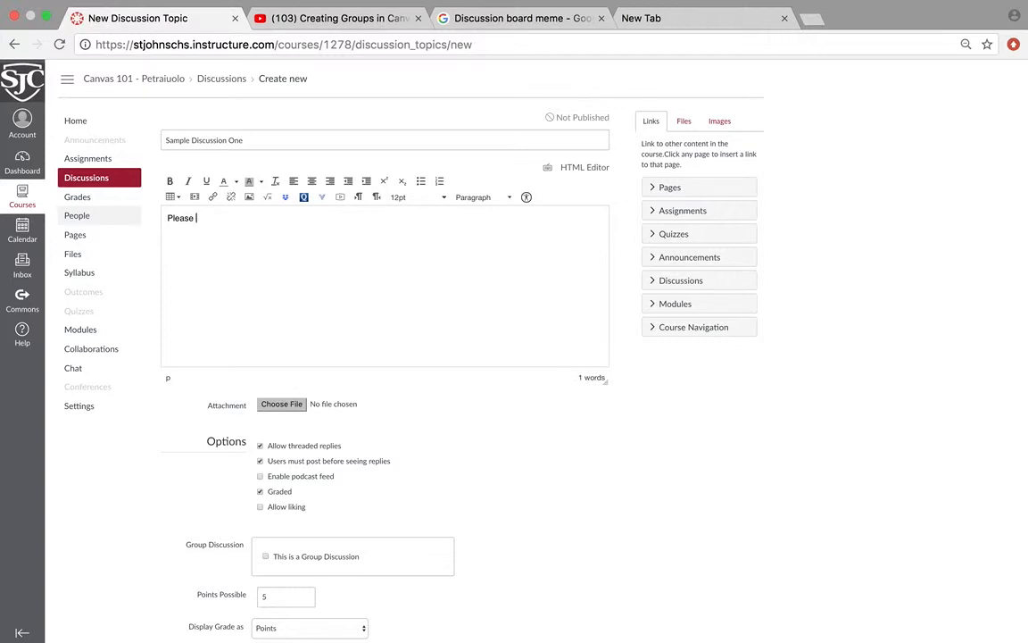
- Complete the prompt as "Please post your argumentative essays on clean energy sources and provide feedback to at least two peers."
{"action": "type", "text": "post your argumentative essays on"}
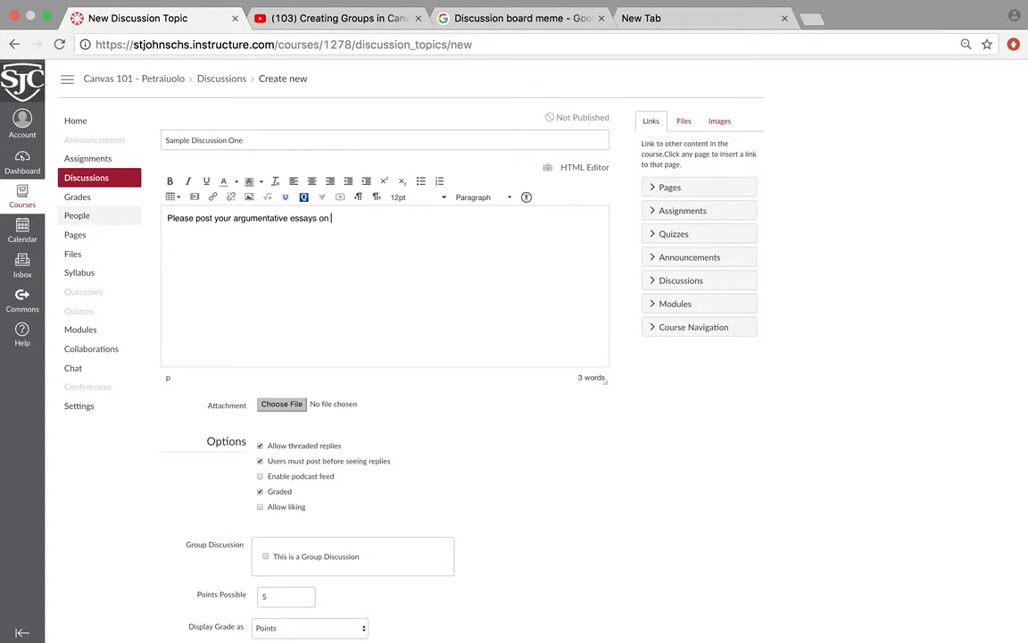
{"action": "type", "text": " clean energy sor"}
{"action": "type", "text": "rces and "}
{"action": "type", "text": "prof"}
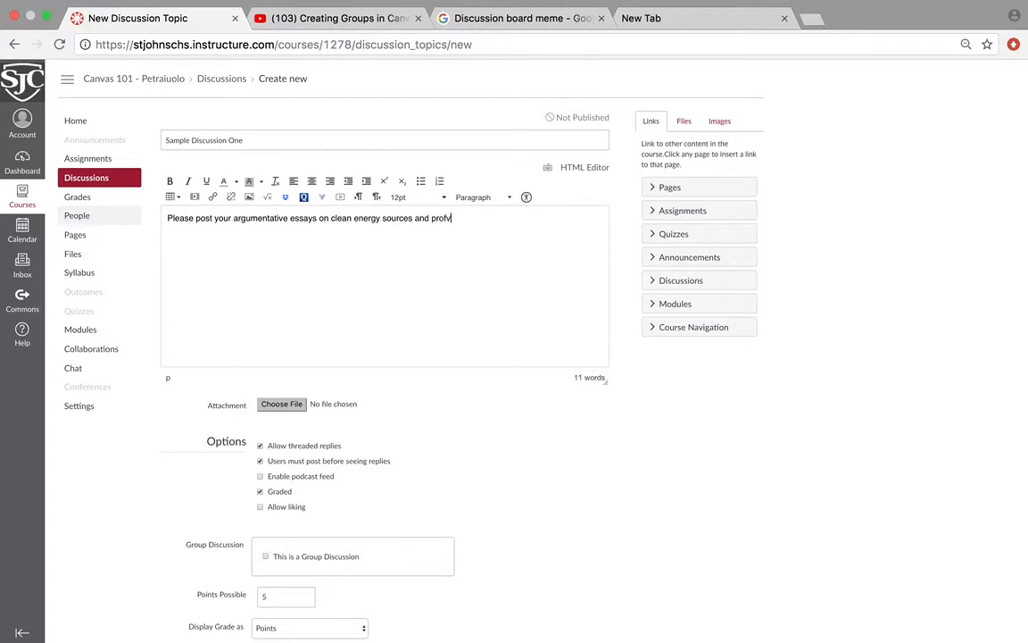
{"action": "type", "text": "ide feedback to atleast two peers."}
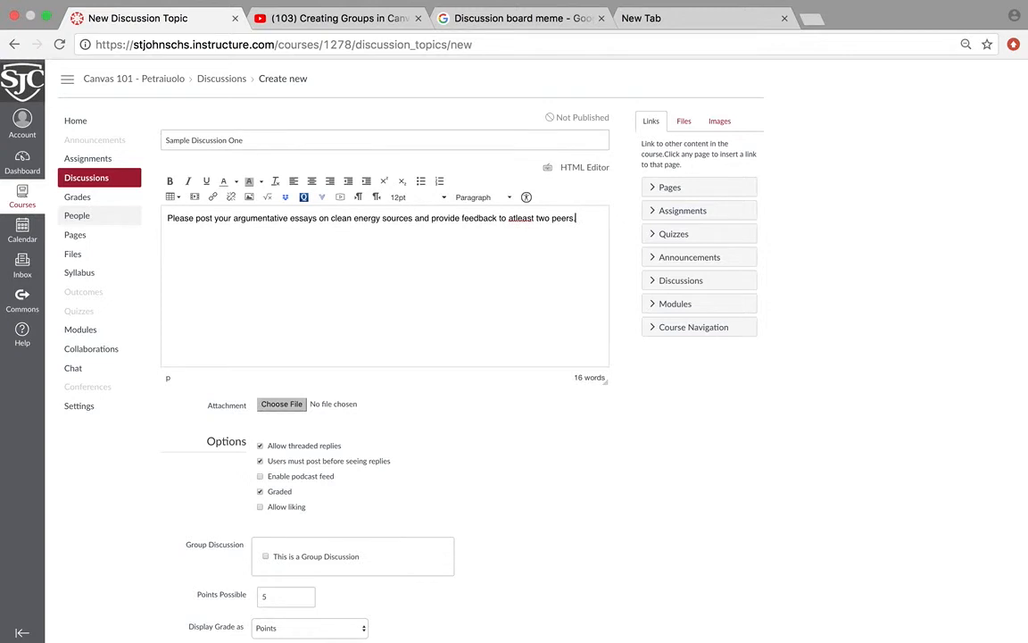
{"action": "left_click", "coordinate": [516, 218]}
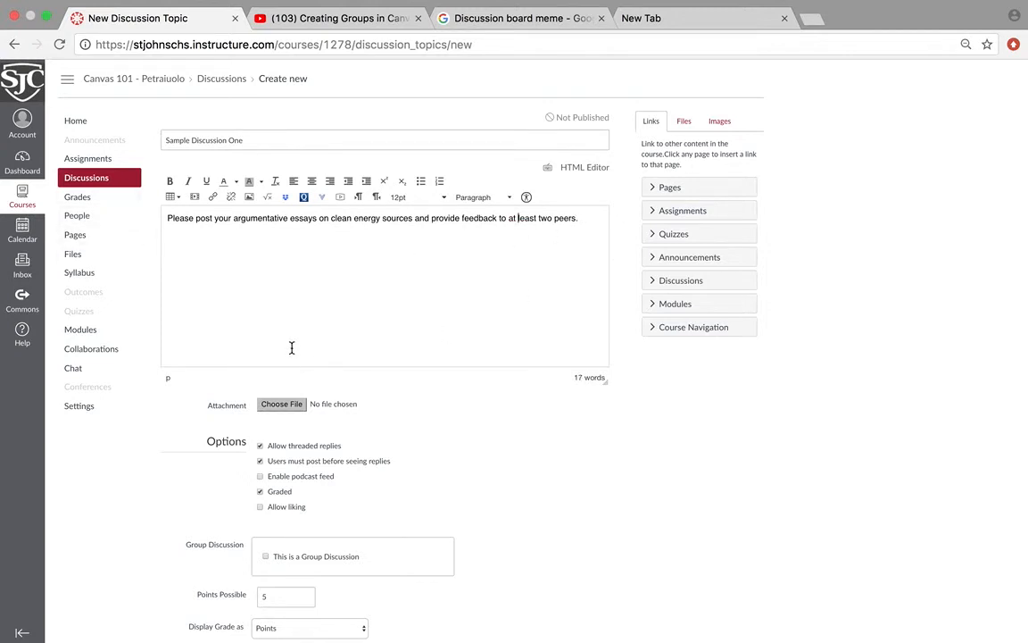
{"action": "left_click", "coordinate": [583, 216]}
- Enter 5 as the points possible, and save and publish the discussion
{"action": "scroll", "coordinate": [563, 489], "scroll_direction": "down", "scroll_amount": 5}
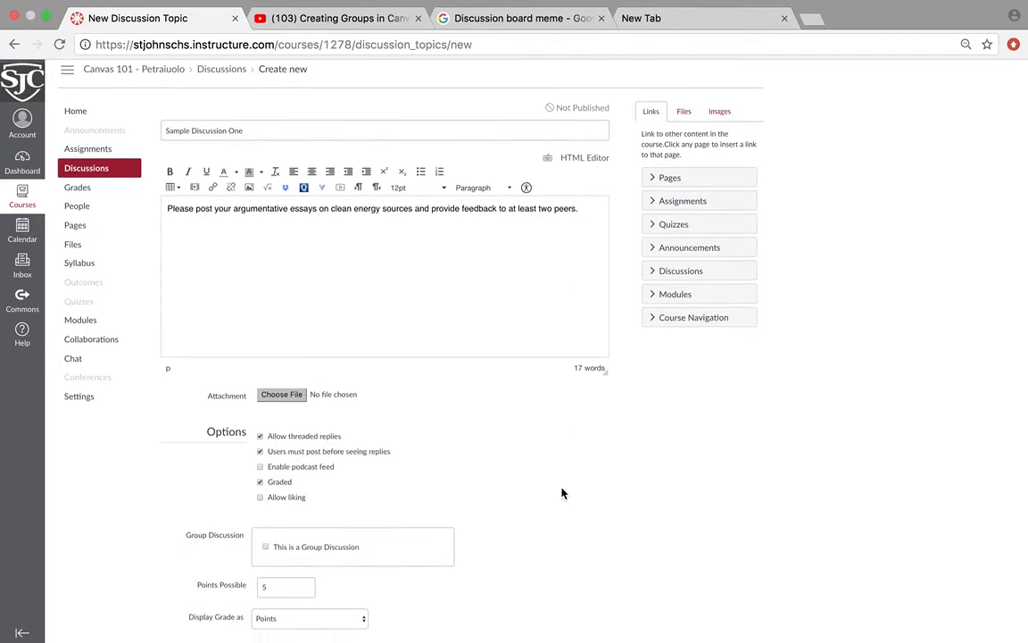
{"action": "left_click", "coordinate": [265, 330]}
{"action": "type", "text": "5"}
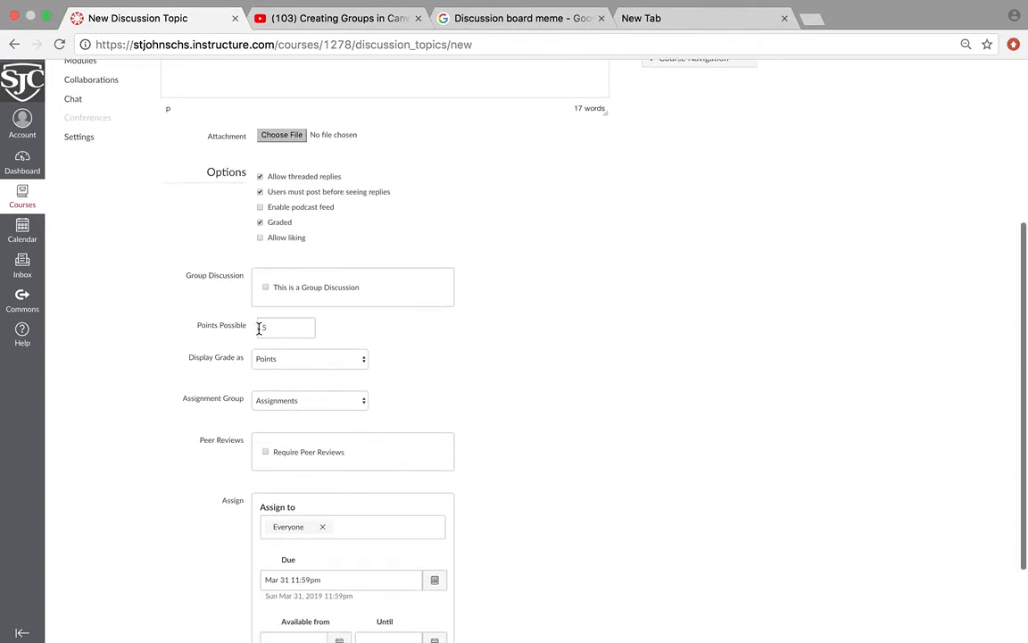
{"action": "scroll", "coordinate": [375, 356], "scroll_direction": "down", "scroll_amount": 3}
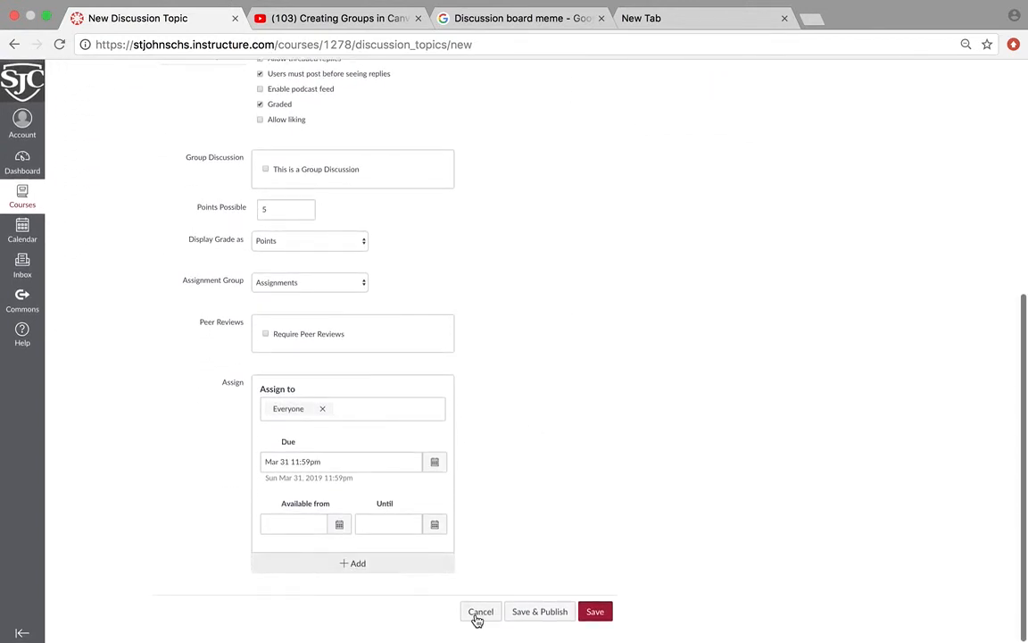
{"action": "left_click", "coordinate": [550, 613]}
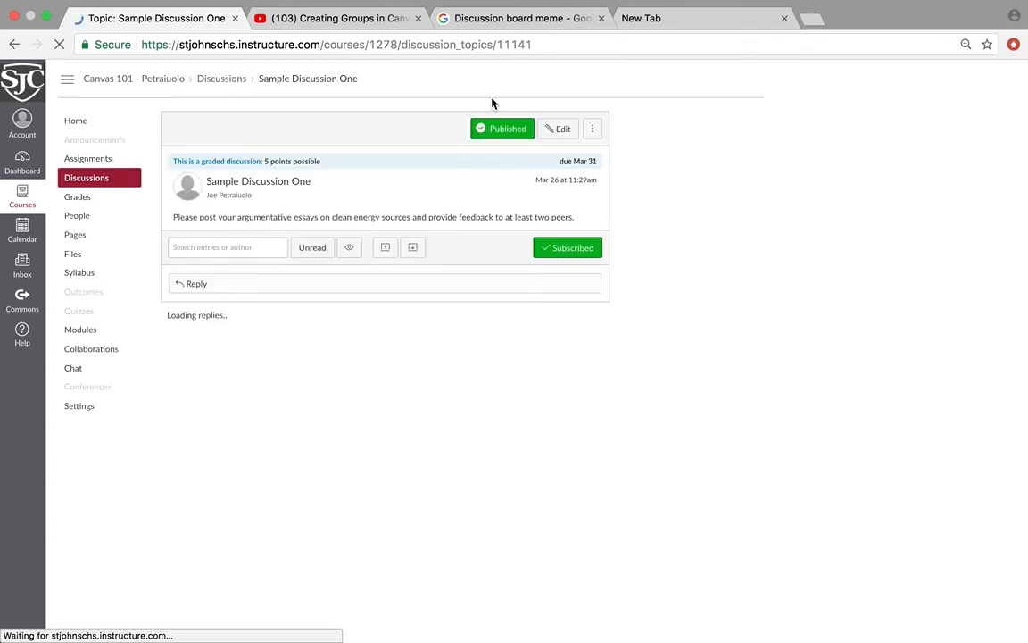
- Close the "Discussion board meme" search page and the blank new page in the browser
{"action": "left_click", "coordinate": [601, 18]}
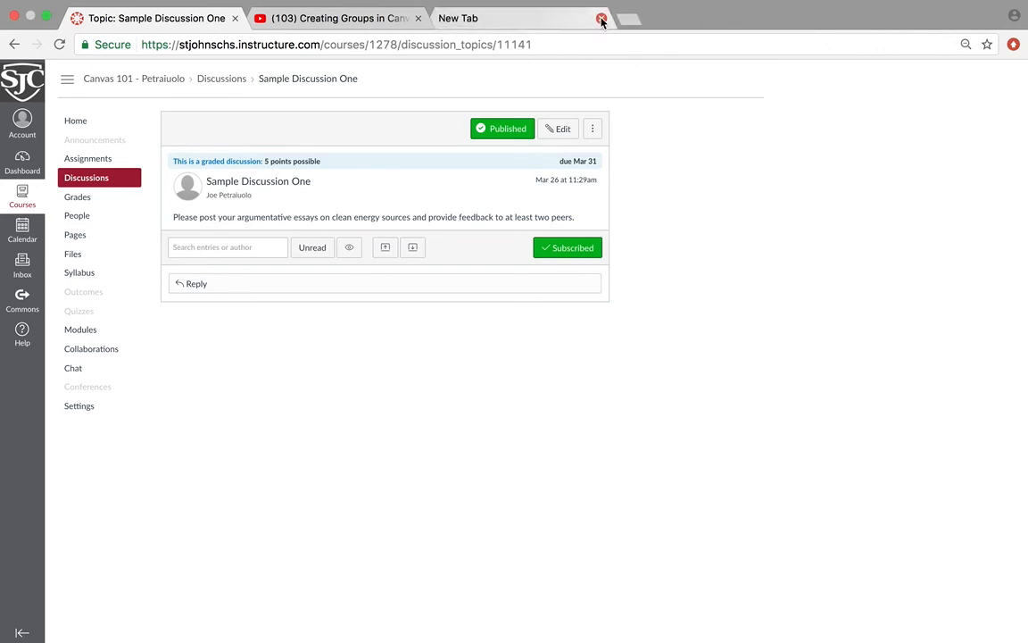
{"action": "left_click", "coordinate": [601, 18]}
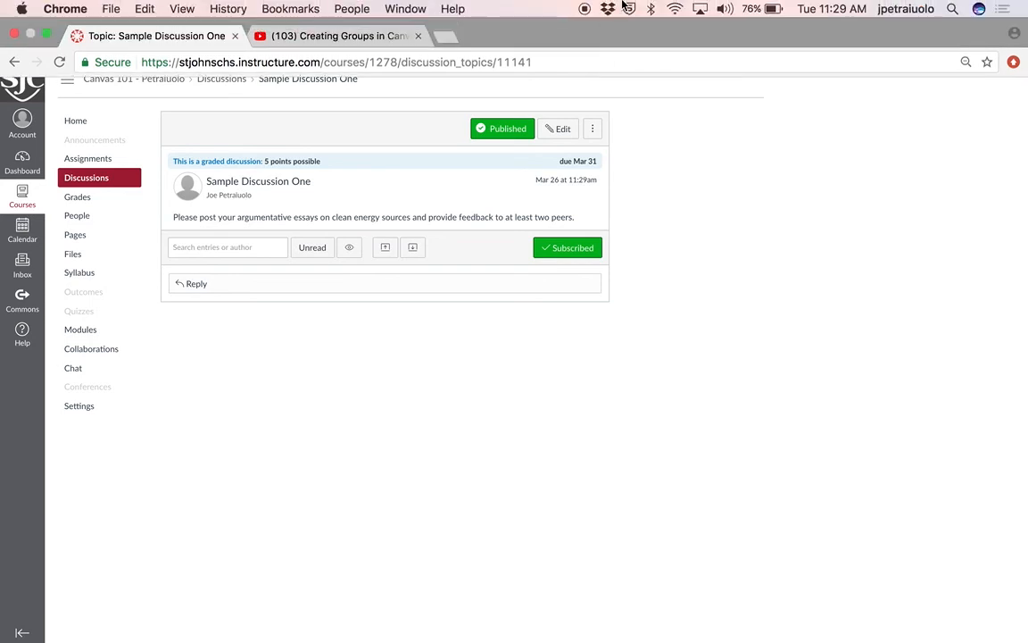